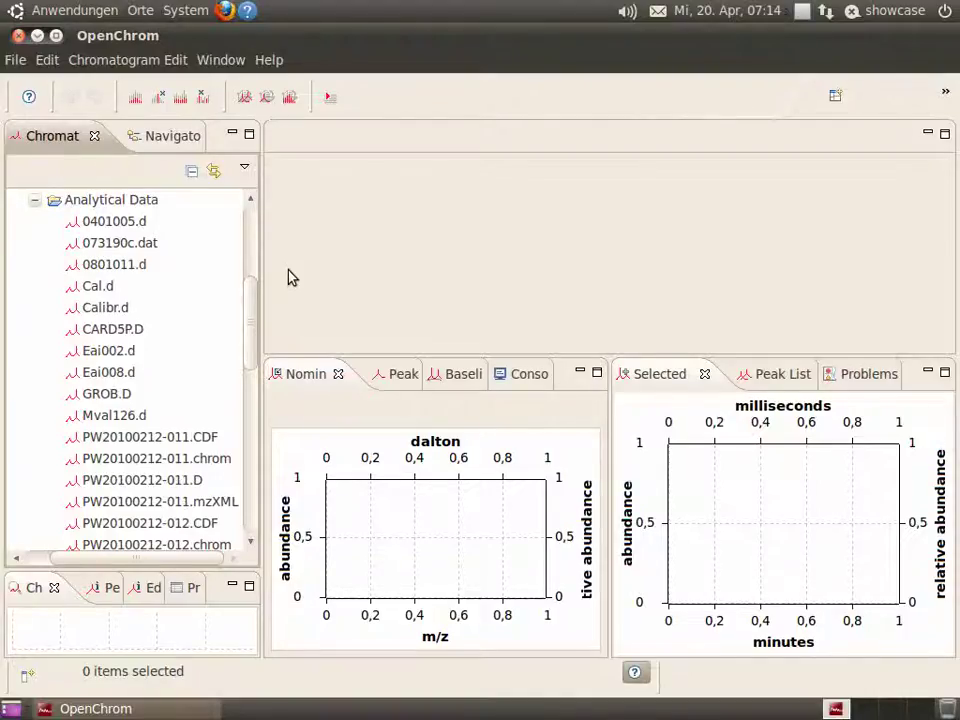
- Open PW20100212-011.D and zoom its chromatogram to roughly 10.5–18.5 minutes
{"action": "double_click", "coordinate": [190, 481]}
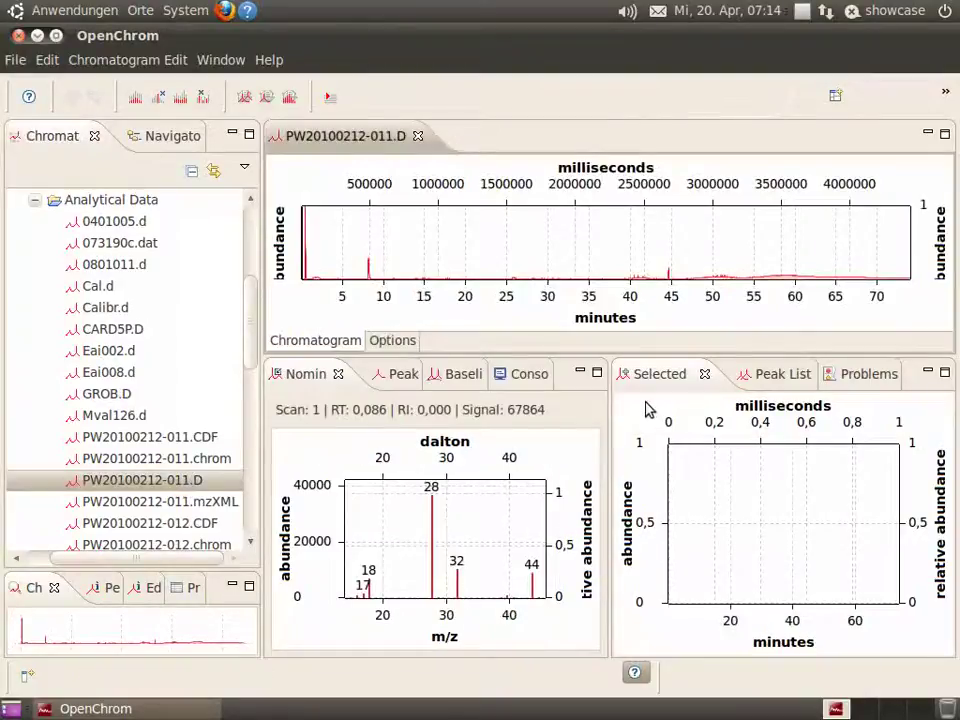
{"action": "mouse_move", "coordinate": [360, 250]}
{"action": "left_mouse_down"}
{"action": "mouse_move", "coordinate": [445, 290]}
{"action": "mouse_move", "coordinate": [668, 278]}
{"action": "mouse_move", "coordinate": [838, 292]}
{"action": "left_mouse_up"}
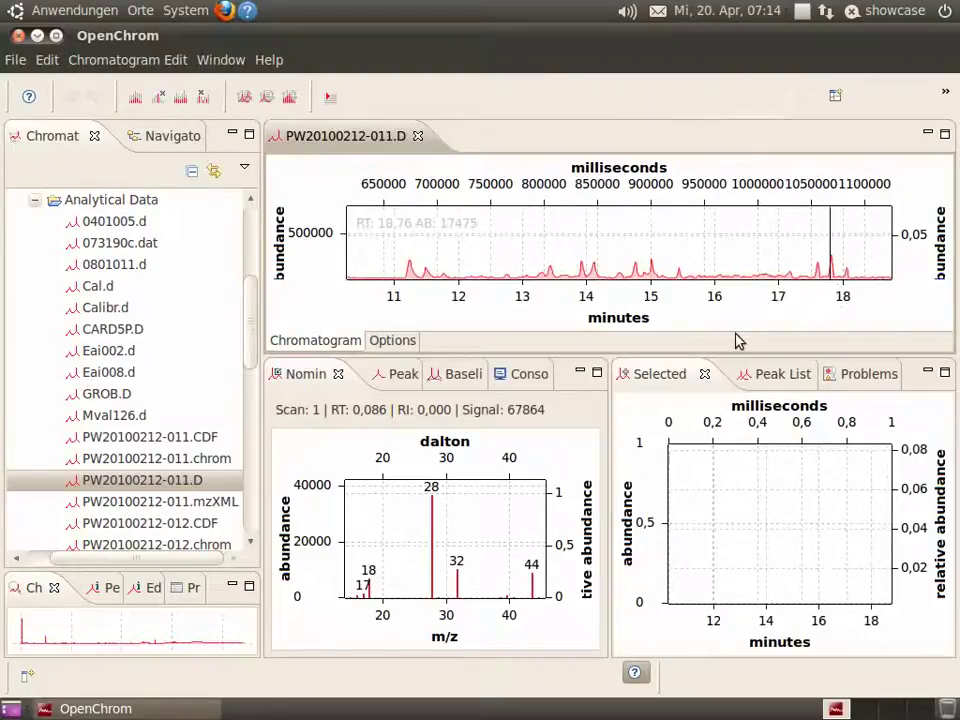
{"action": "scroll", "coordinate": [197, 505], "scroll_direction": "down", "scroll_amount": 1}
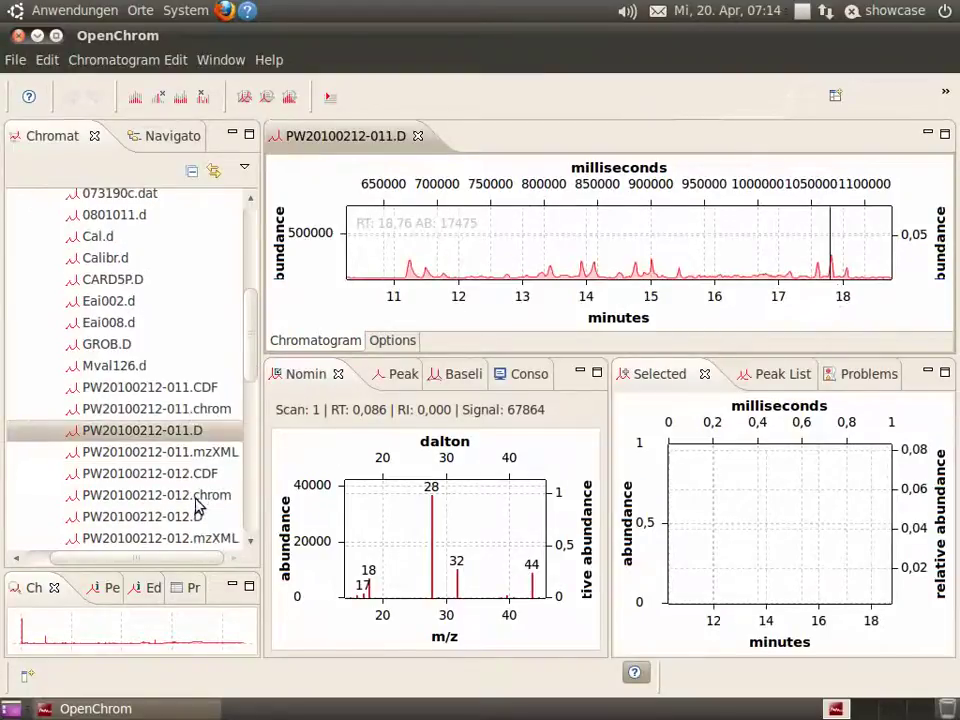
- Open PW20100212-012.D, zoom to about 10.6–14.3 minutes, and show the 12-minute peak's spectrum
{"action": "double_click", "coordinate": [192, 521]}
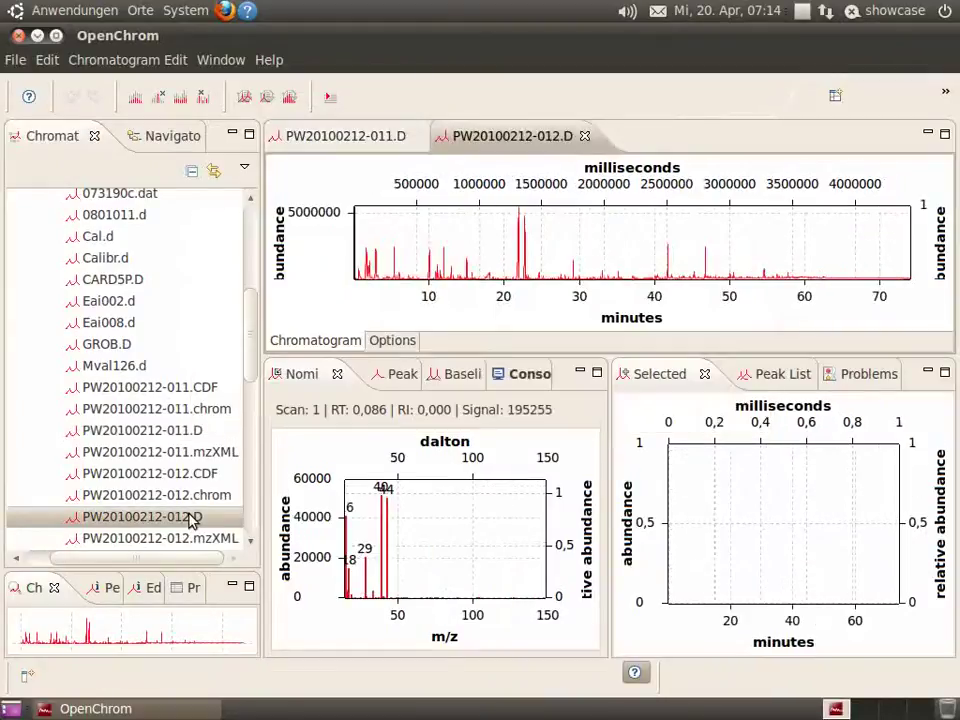
{"action": "left_click_drag", "start_coordinate": [435, 236], "coordinate": [463, 298]}
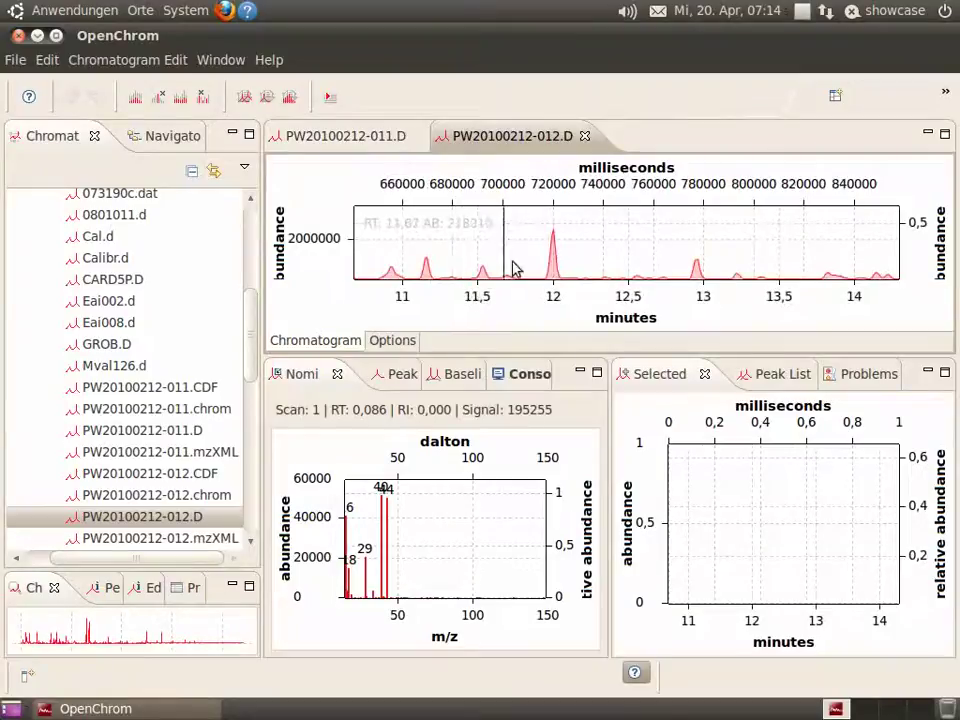
{"action": "left_click", "coordinate": [554, 220]}
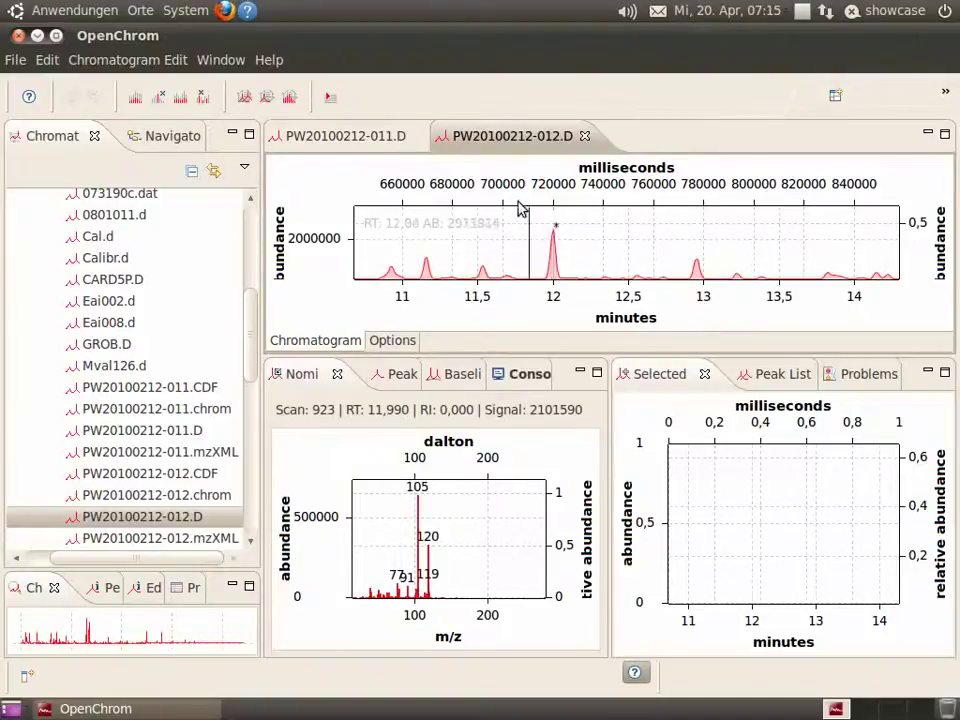
- In PW20100212-011.D, show the 11.49-minute mass spectrum zoomed to about m/z 50–60
{"action": "mouse_move", "coordinate": [346, 135]}
{"action": "left_click", "coordinate": [391, 137]}
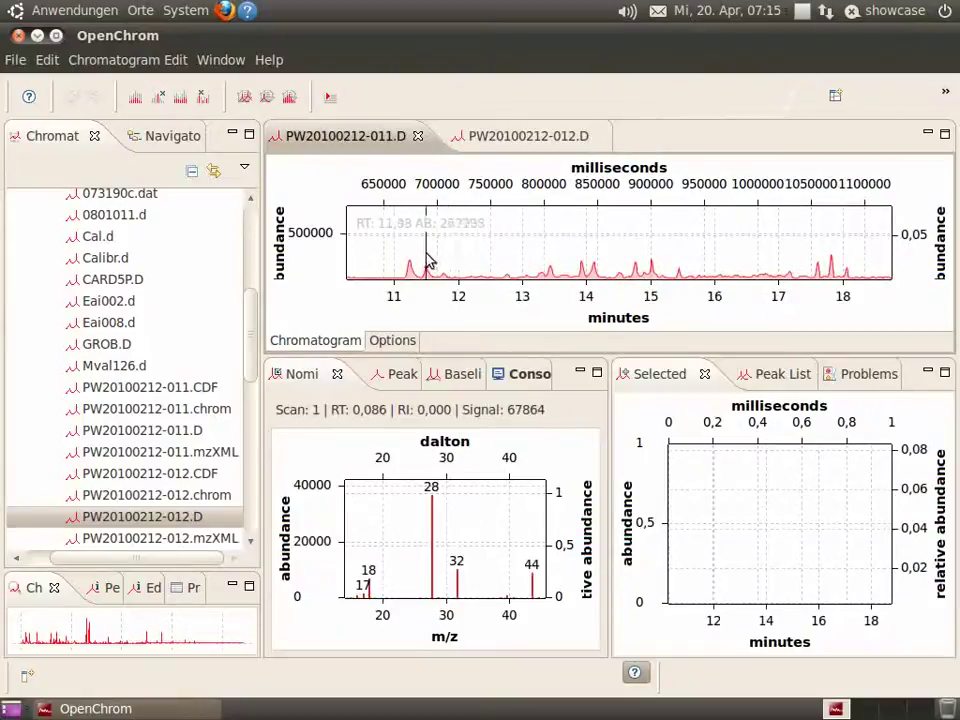
{"action": "left_click", "coordinate": [427, 257]}
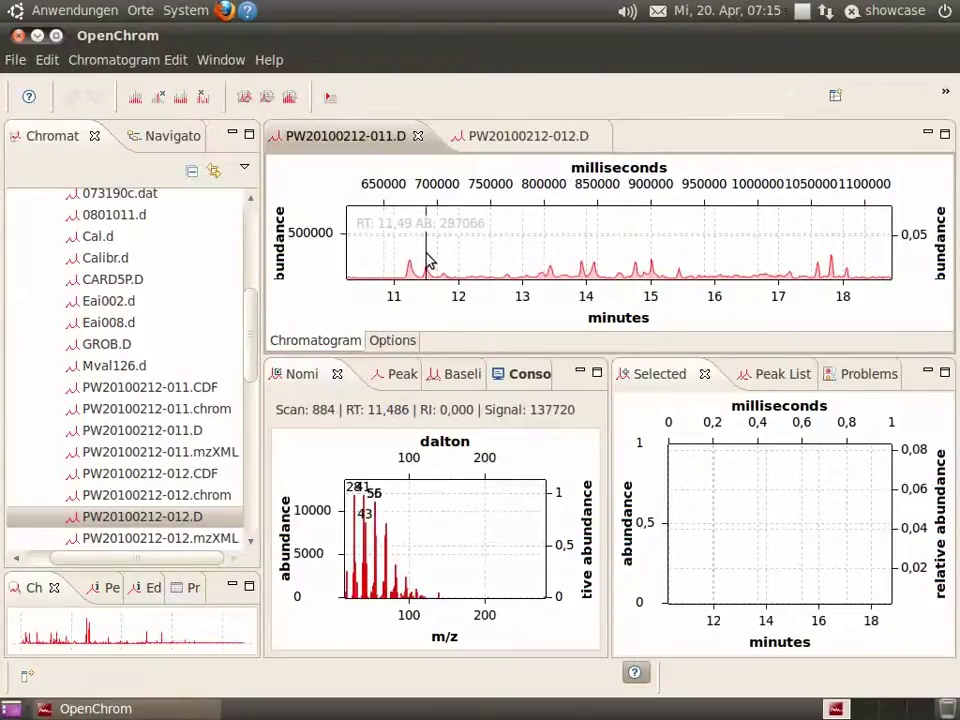
{"action": "left_click_drag", "start_coordinate": [394, 487], "coordinate": [351, 627]}
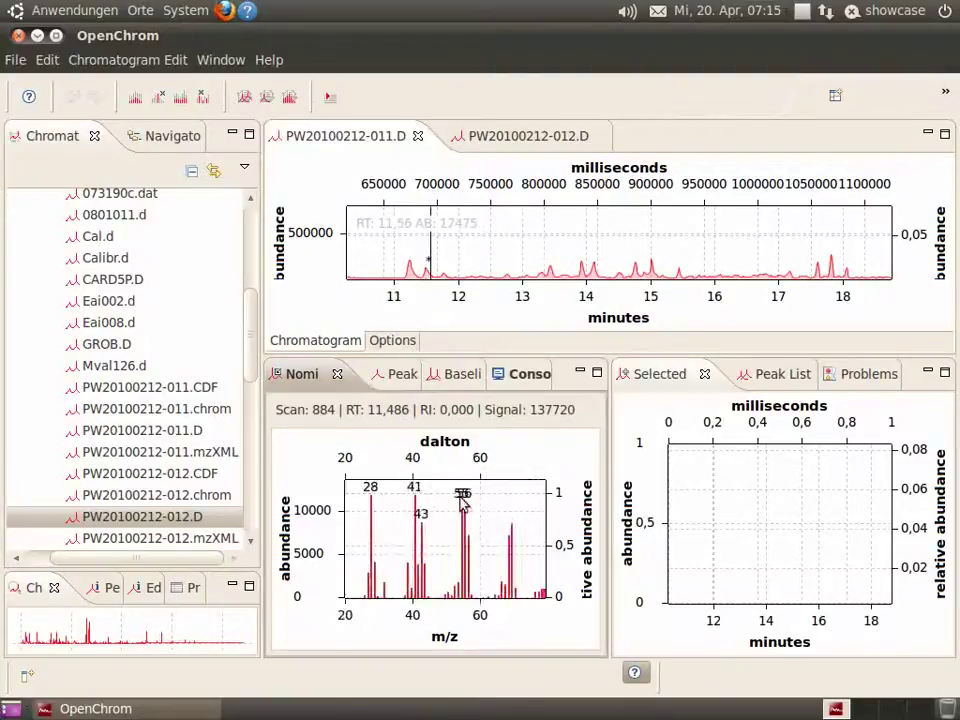
{"action": "left_click_drag", "start_coordinate": [441, 484], "coordinate": [487, 607]}
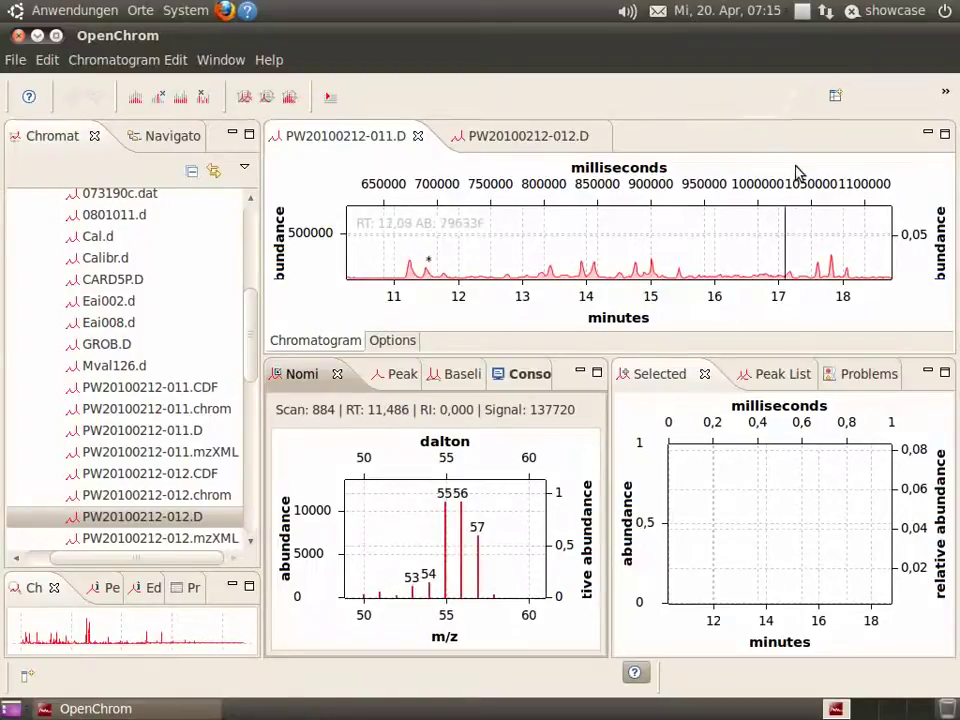
- Switch to the Chromatogram Overlay perspective, enlarging the overlay panel and file tree
{"action": "left_click", "coordinate": [836, 97]}
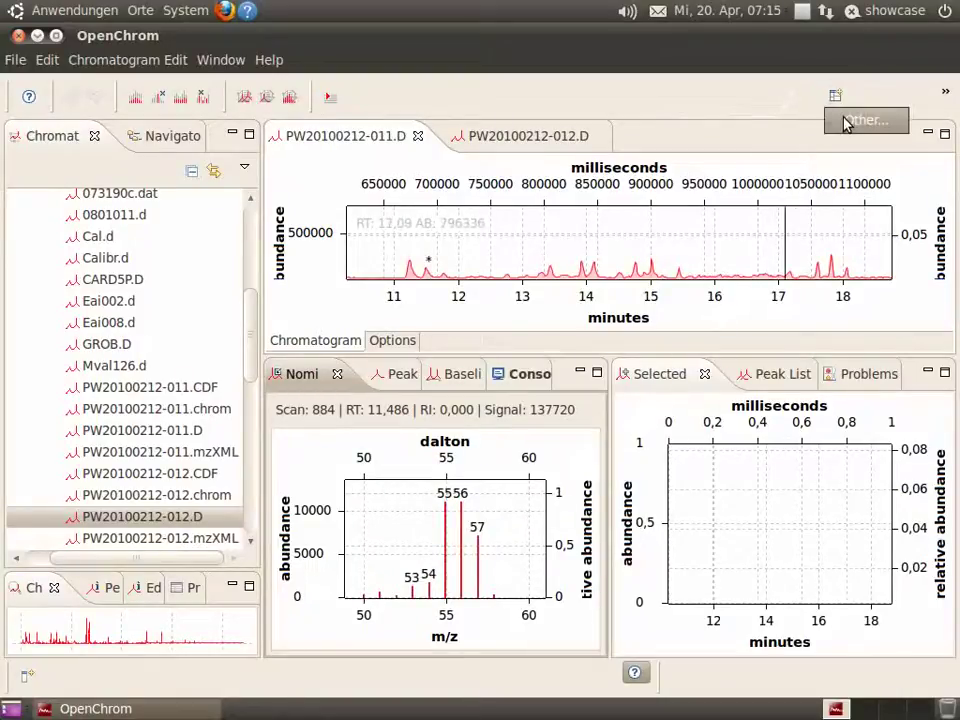
{"action": "left_click", "coordinate": [844, 122]}
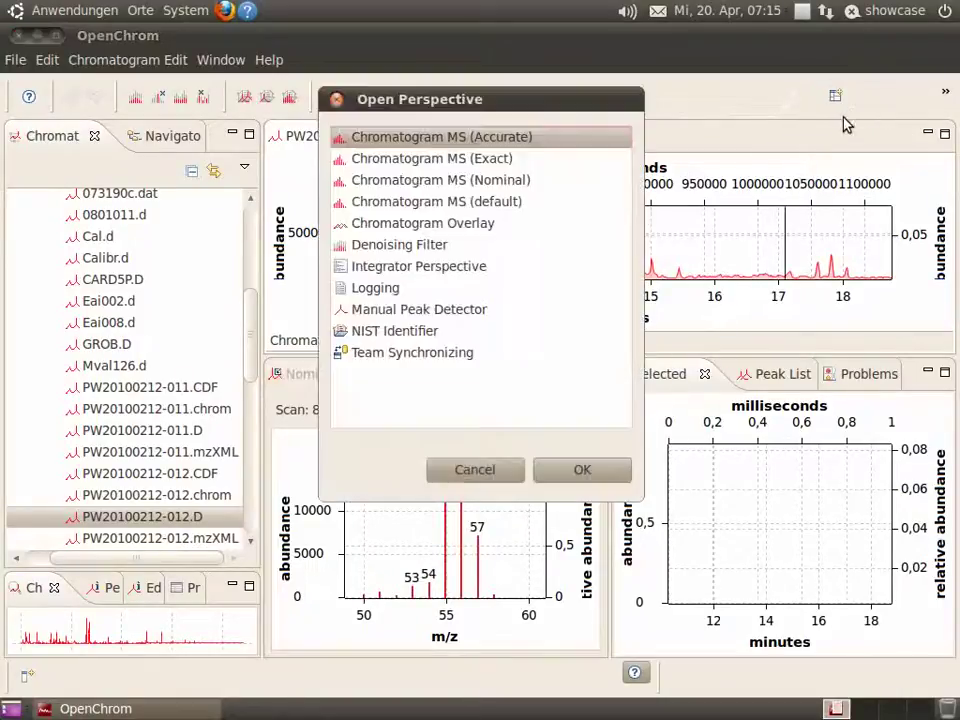
{"action": "double_click", "coordinate": [490, 224]}
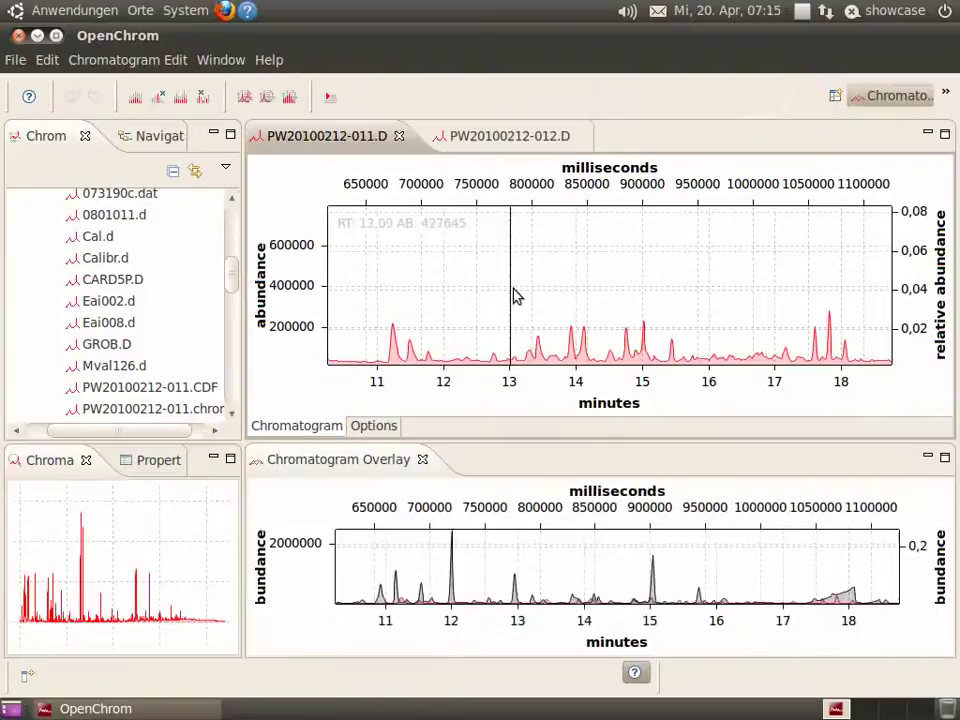
{"action": "left_click_drag", "start_coordinate": [547, 441], "coordinate": [542, 372]}
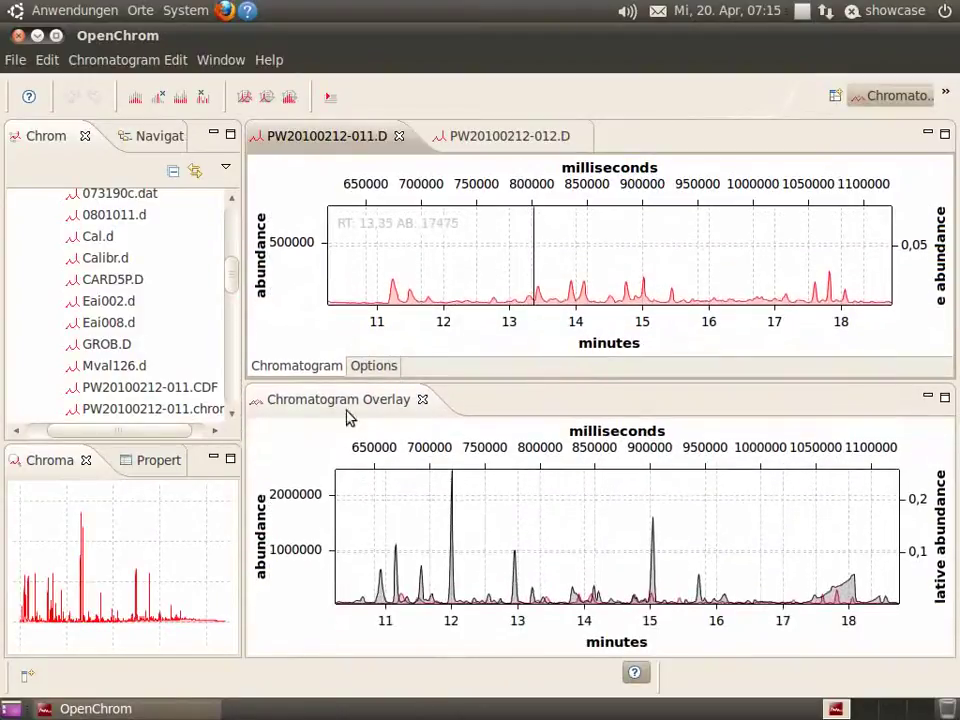
{"action": "left_click_drag", "start_coordinate": [120, 441], "coordinate": [112, 545]}
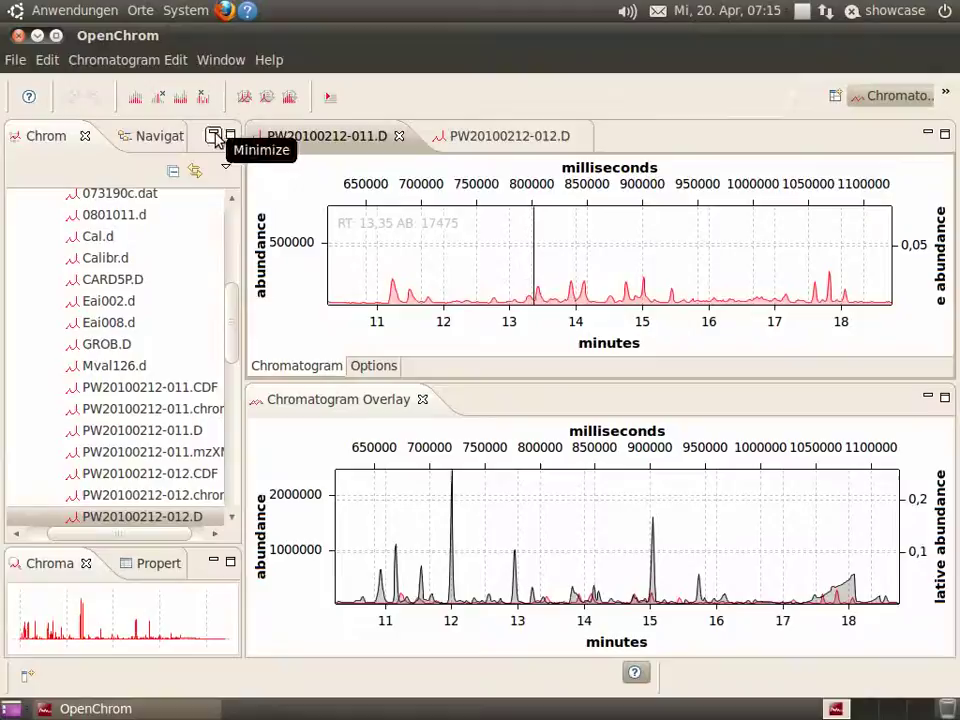
- Minimize the file navigator and side panel, giving the overlay chart slightly more height
{"action": "left_click", "coordinate": [215, 140]}
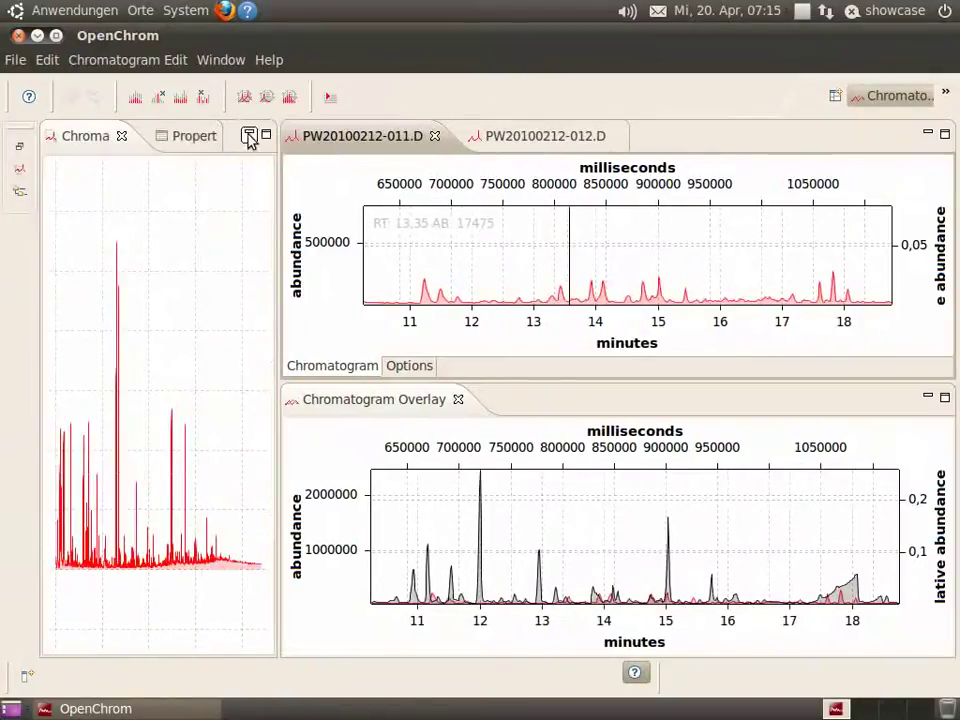
{"action": "left_click", "coordinate": [252, 136]}
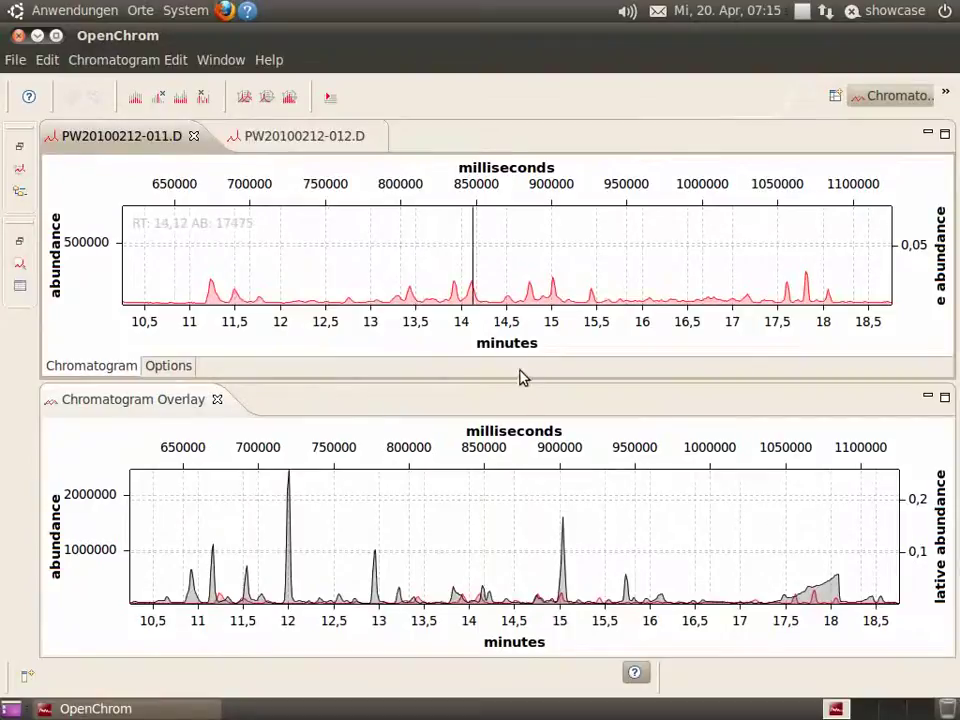
{"action": "left_click_drag", "start_coordinate": [516, 379], "coordinate": [519, 372]}
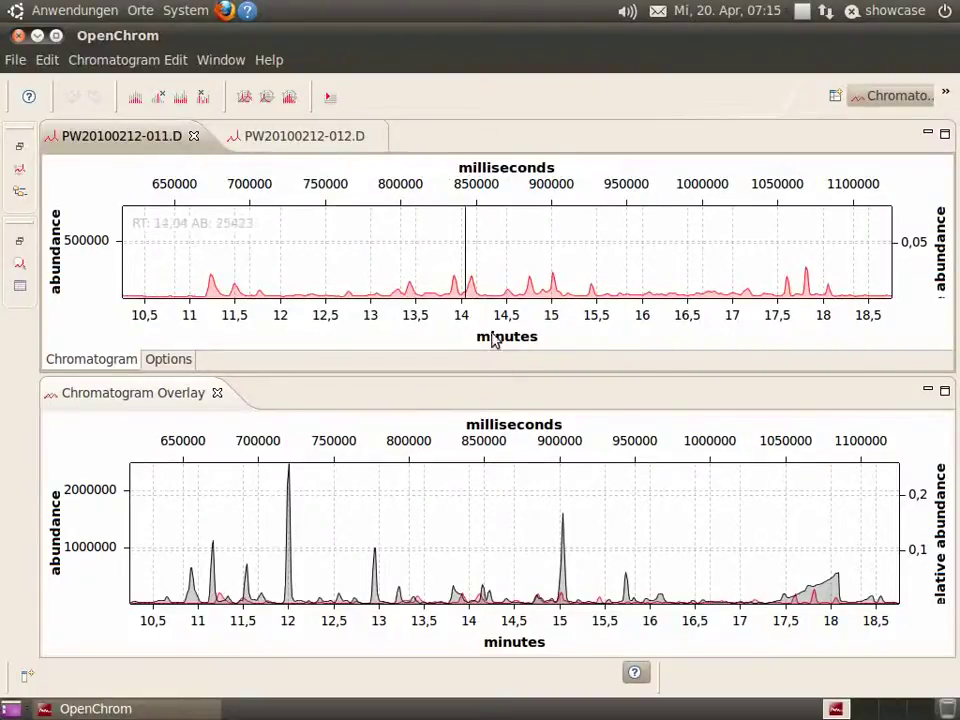
- Enable Show legend in the overlay chart's Legend properties and apply it
{"action": "right_click", "coordinate": [570, 495]}
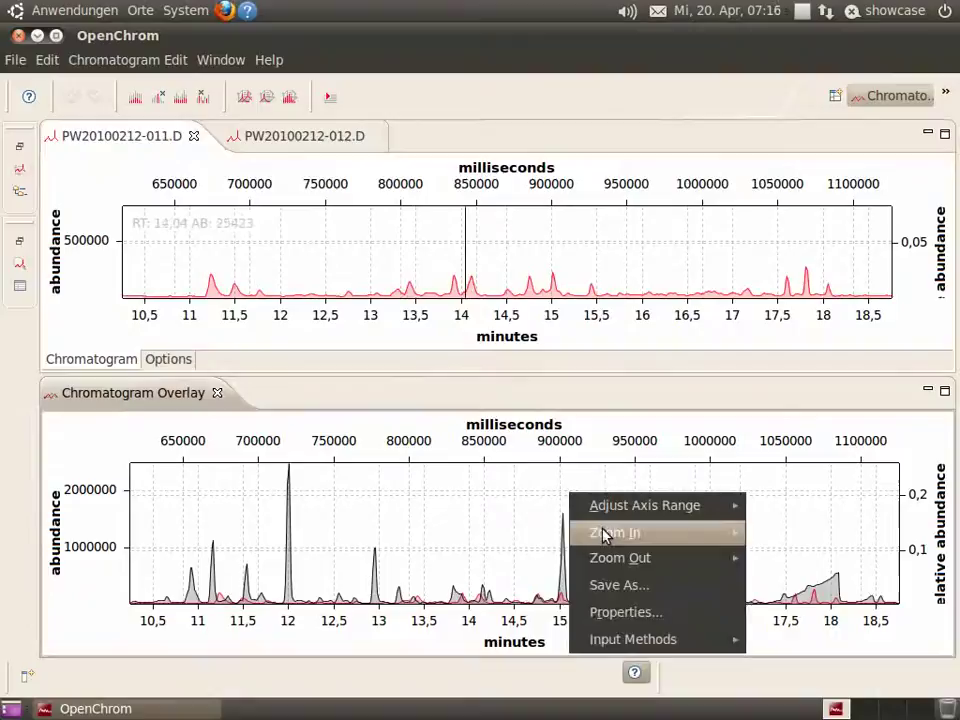
{"action": "left_click", "coordinate": [640, 614]}
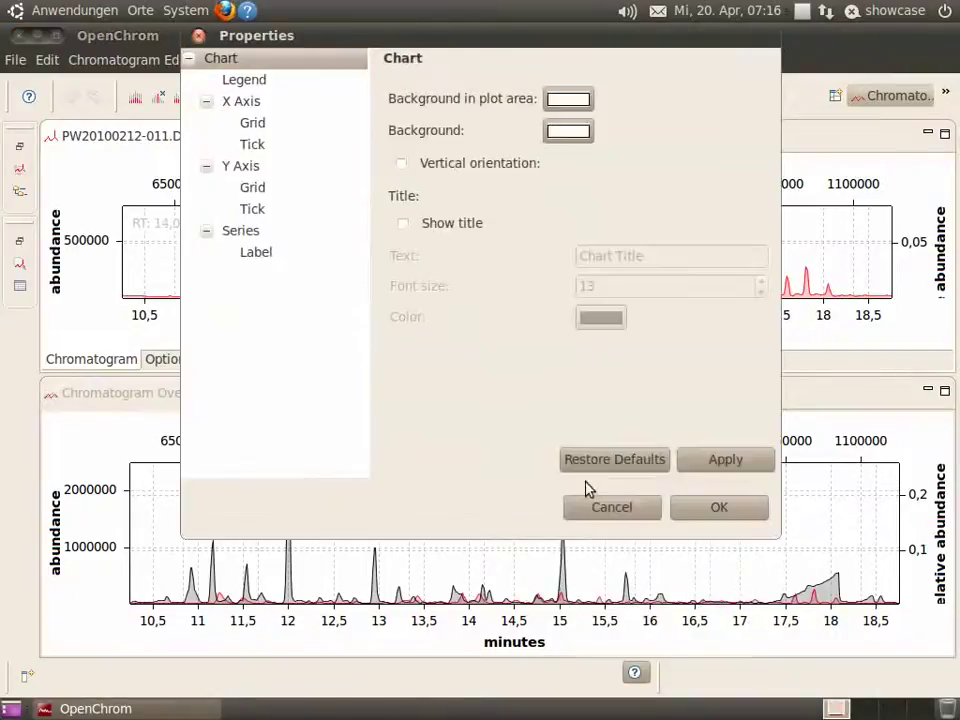
{"action": "left_click", "coordinate": [264, 84]}
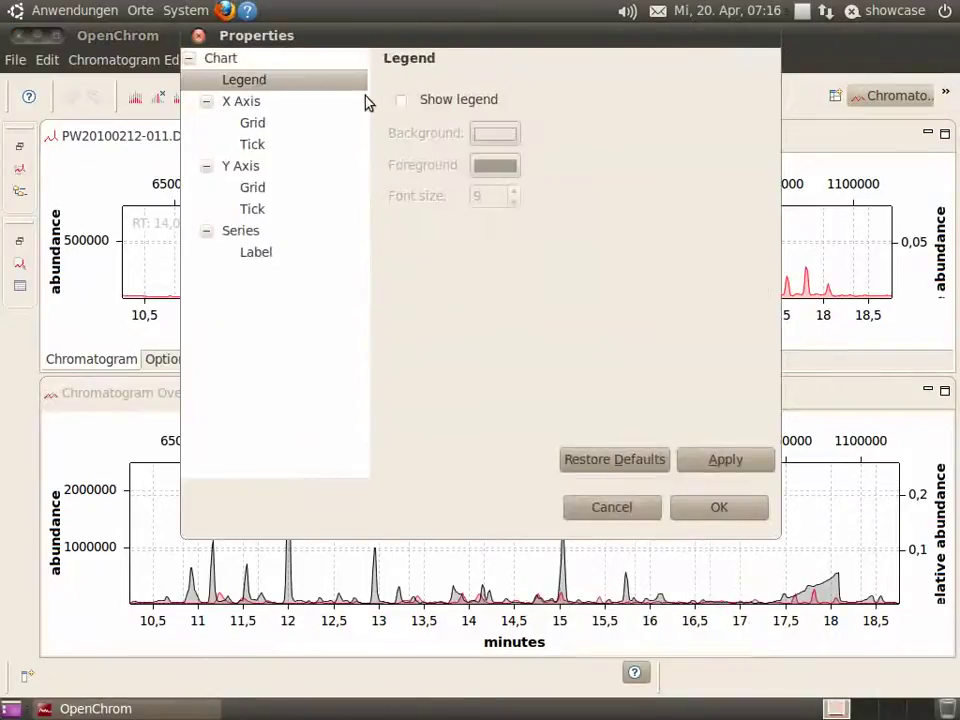
{"action": "left_click", "coordinate": [403, 101]}
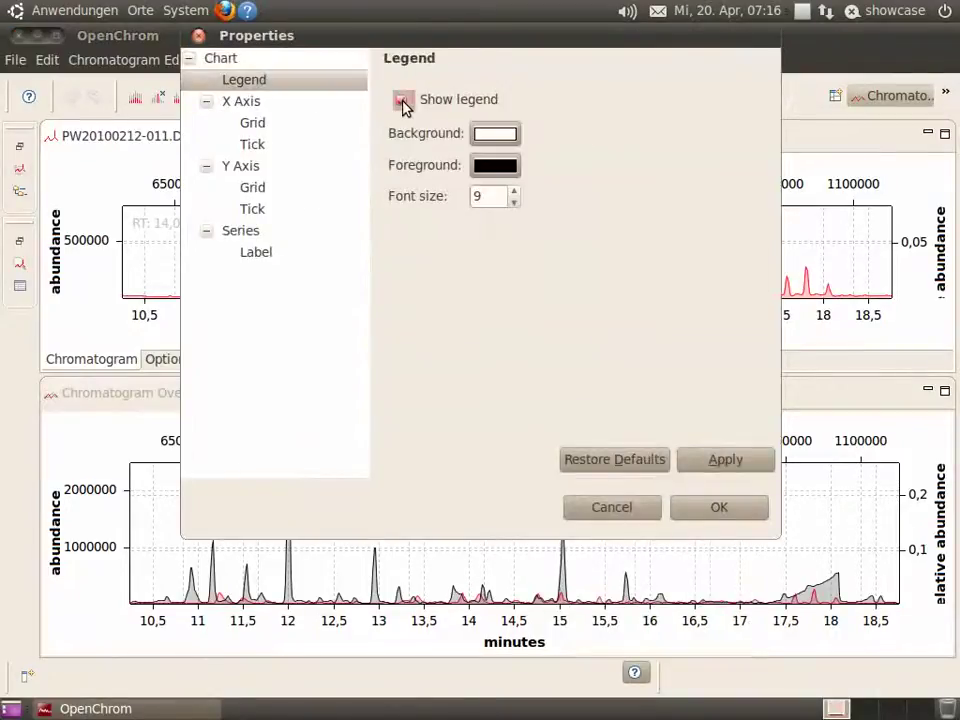
{"action": "left_click", "coordinate": [735, 466]}
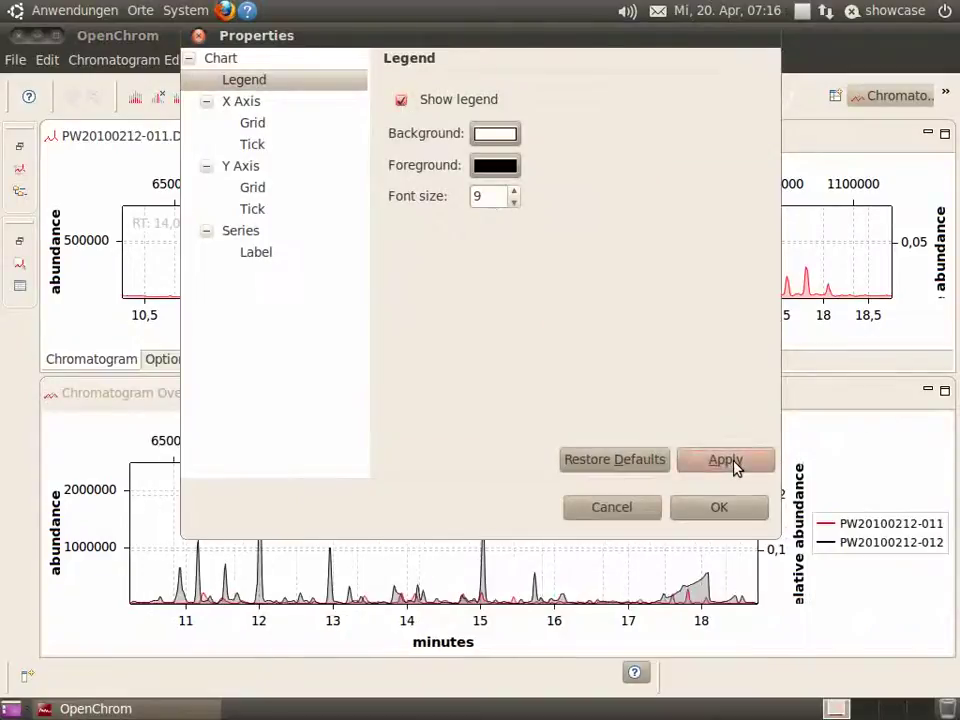
{"action": "left_click", "coordinate": [735, 510]}
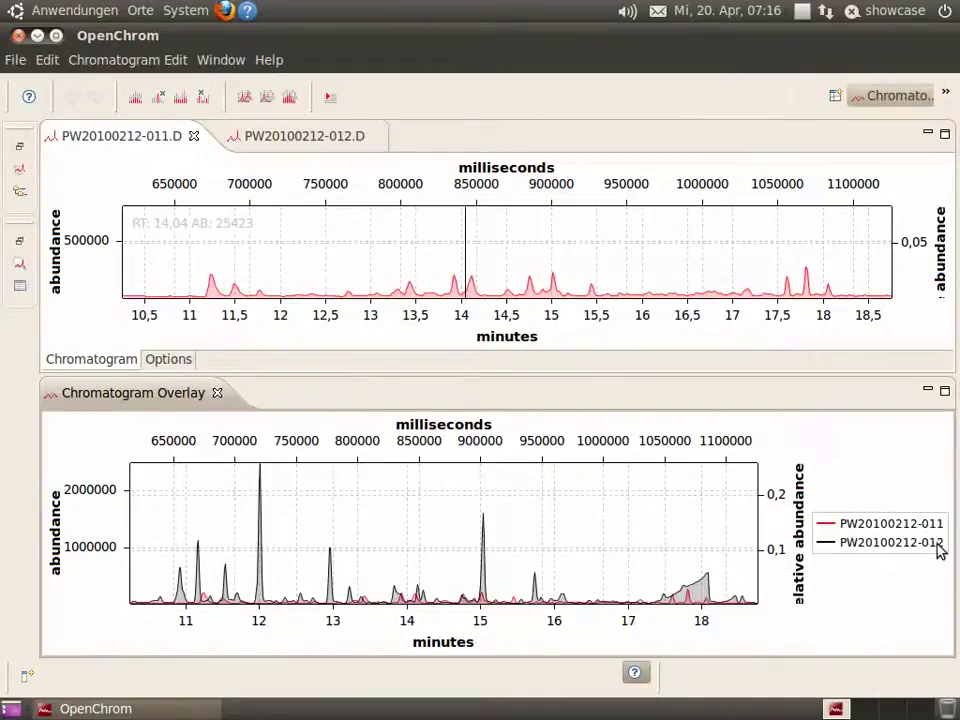
{"action": "mouse_move", "coordinate": [300, 136]}
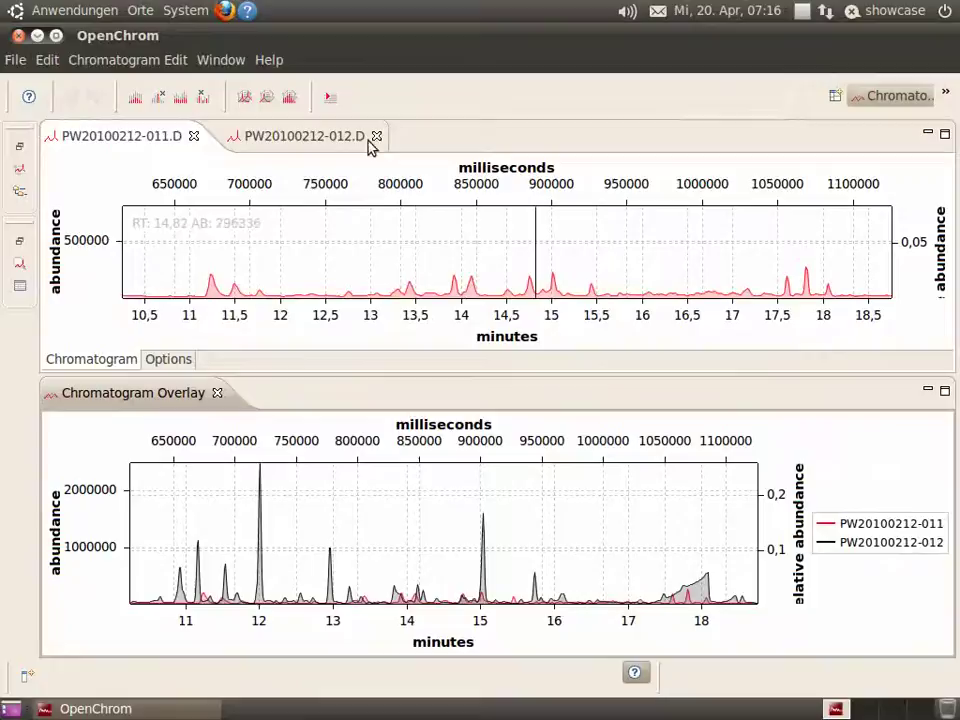
- View the PW20100212-012.D chromatogram, then bring PW20100212-011.D back to the front
{"action": "left_click", "coordinate": [336, 143]}
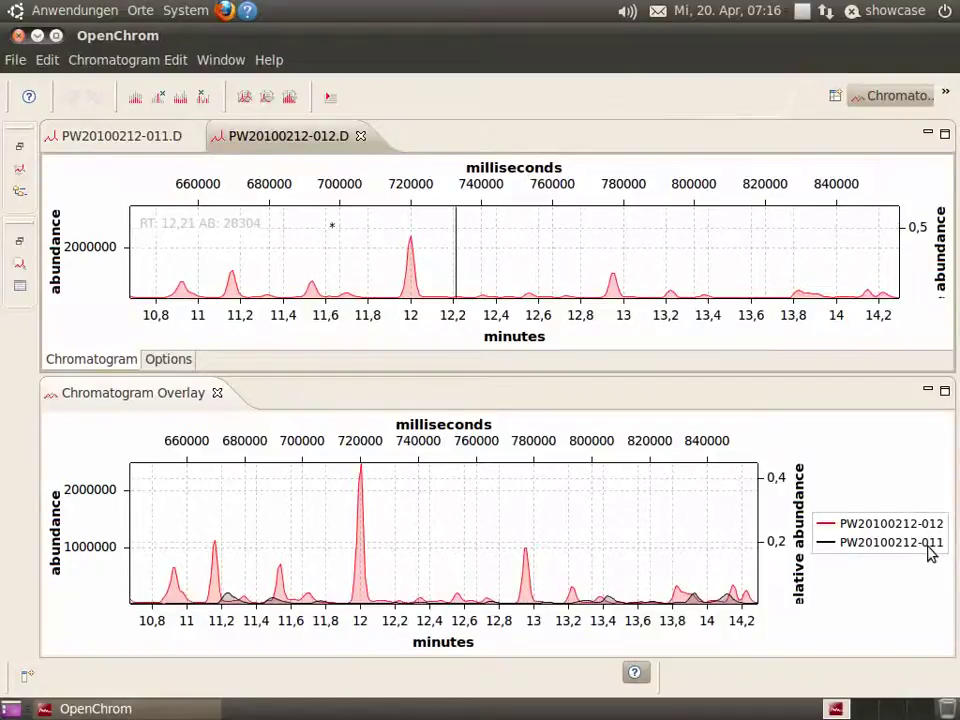
{"action": "mouse_move", "coordinate": [120, 136]}
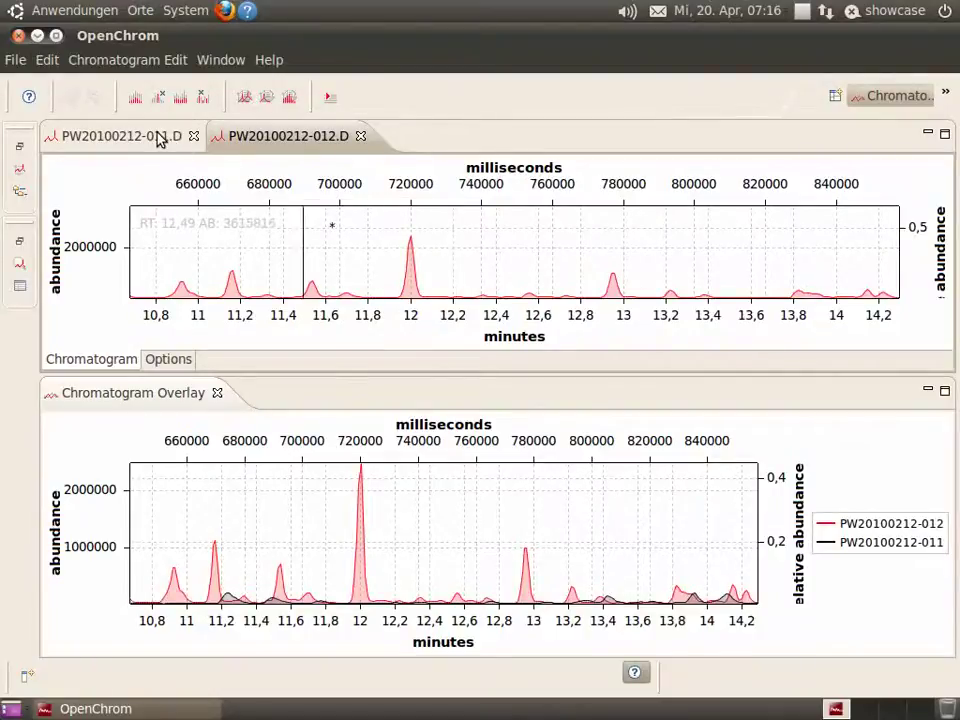
{"action": "left_click", "coordinate": [160, 140]}
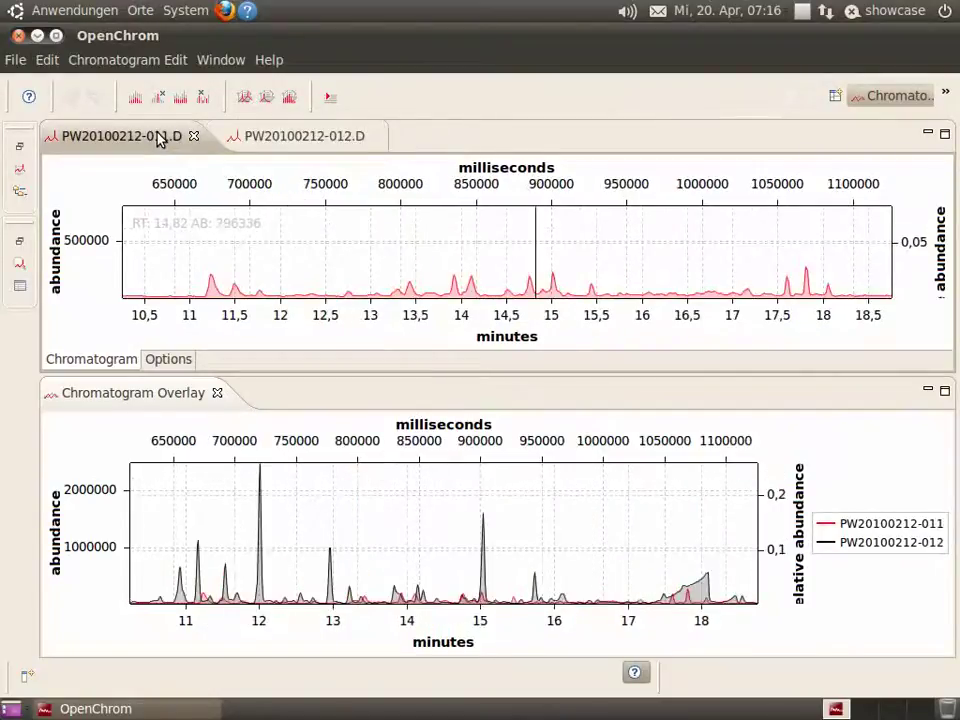
- Uncheck Show legend in the overlay chart properties so the plot spans full width
{"action": "right_click", "coordinate": [493, 502]}
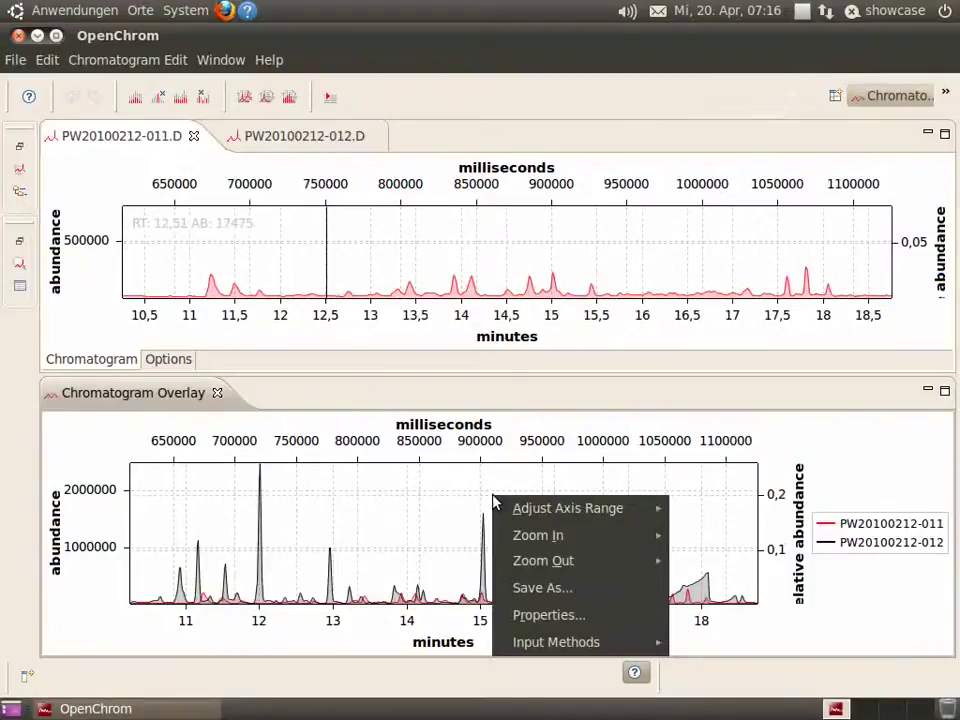
{"action": "left_click", "coordinate": [567, 620]}
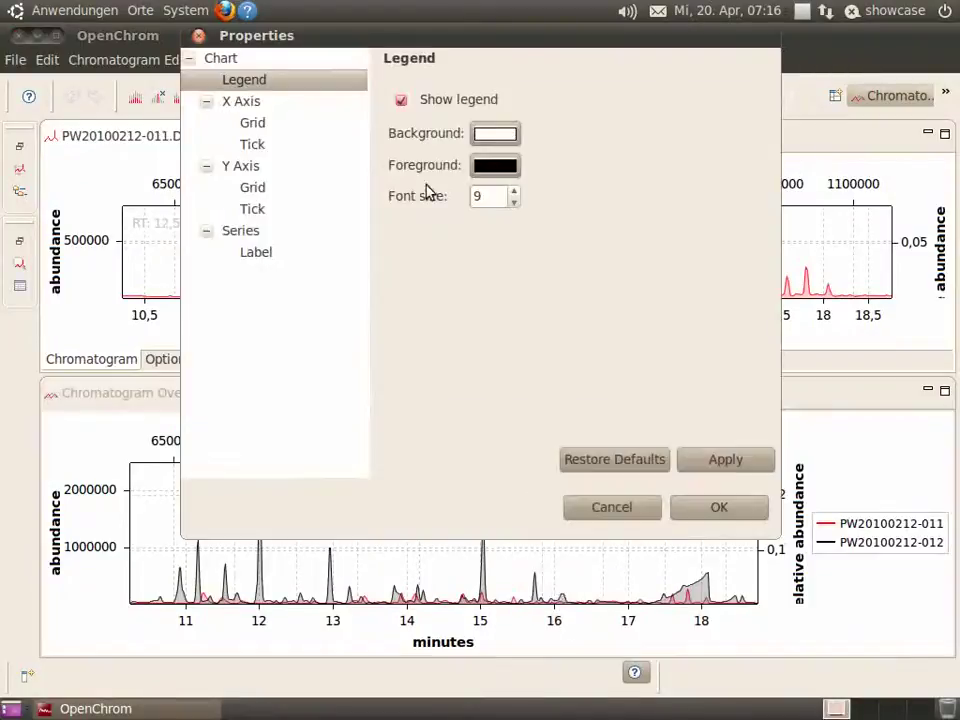
{"action": "left_click", "coordinate": [402, 102]}
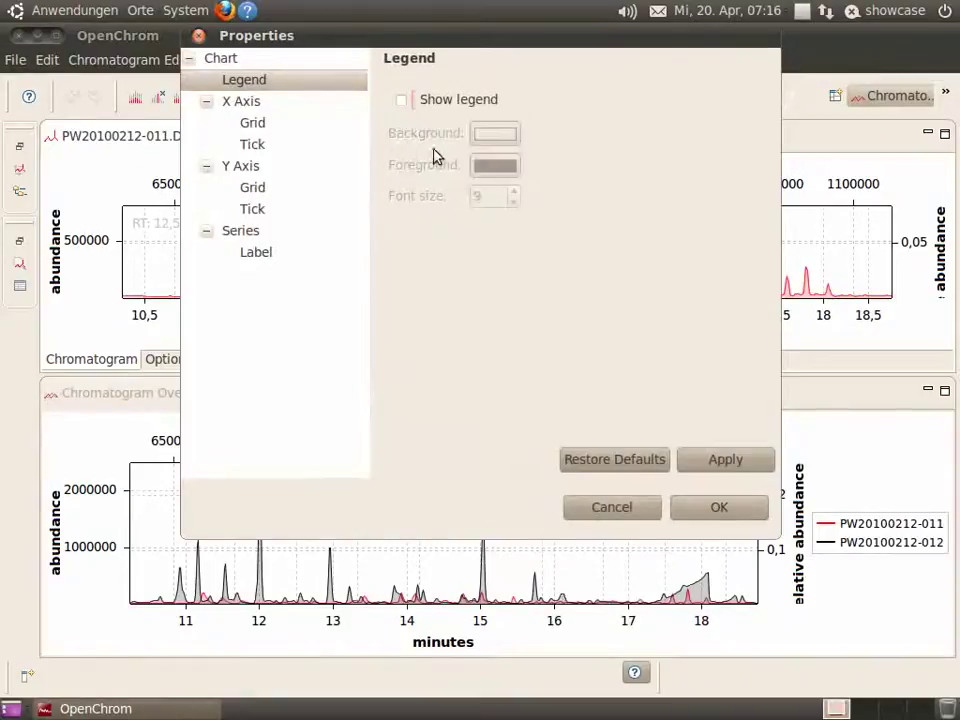
{"action": "left_click", "coordinate": [708, 463]}
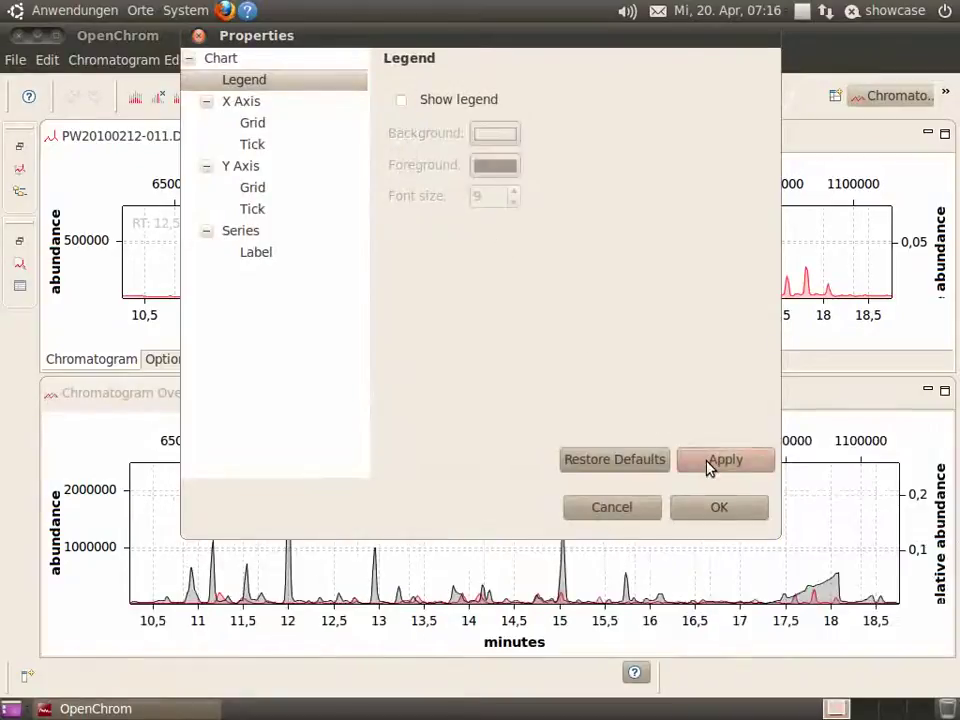
{"action": "left_click", "coordinate": [716, 512]}
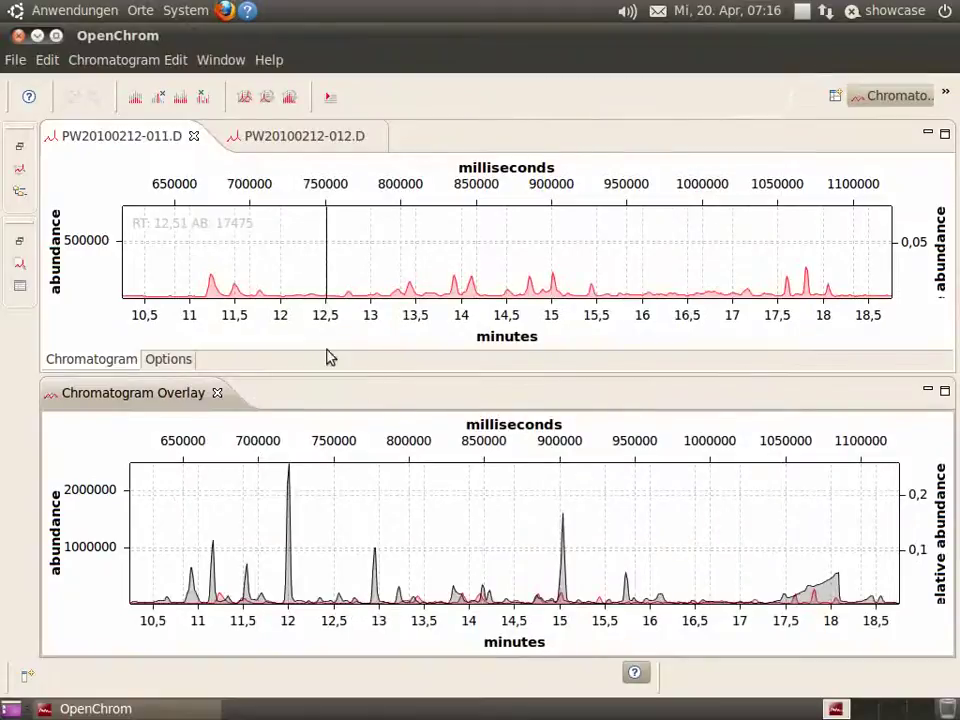
- Zoom the chromatogram to about 11–12.1 minutes, then pan later to roughly 11.65–12.75 minutes
{"action": "left_click_drag", "start_coordinate": [190, 259], "coordinate": [289, 306]}
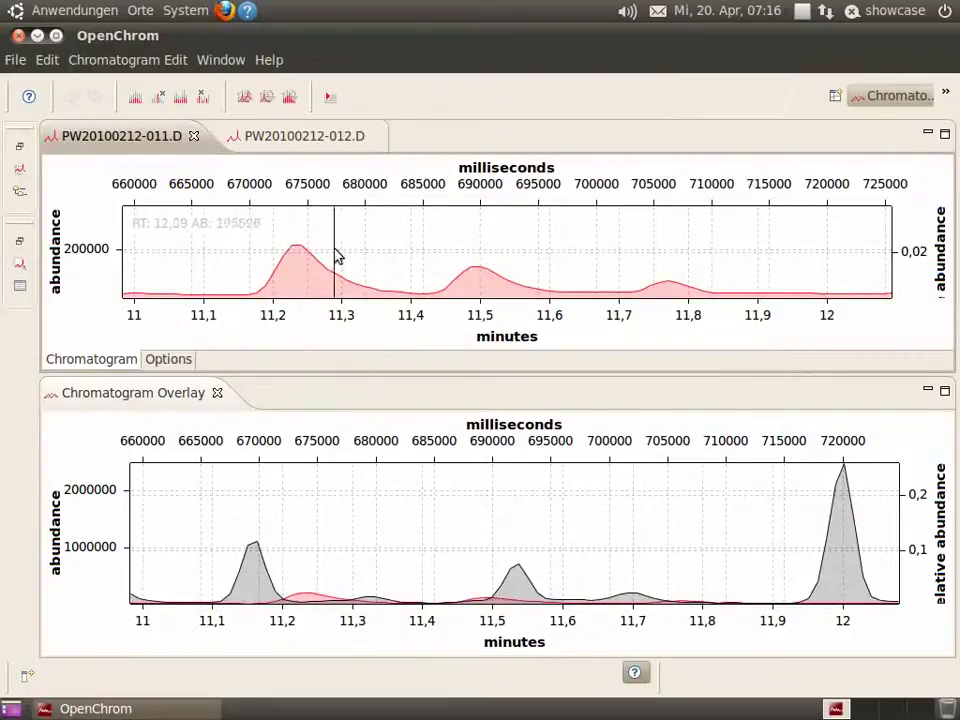
{"action": "key", "text": "Right"}
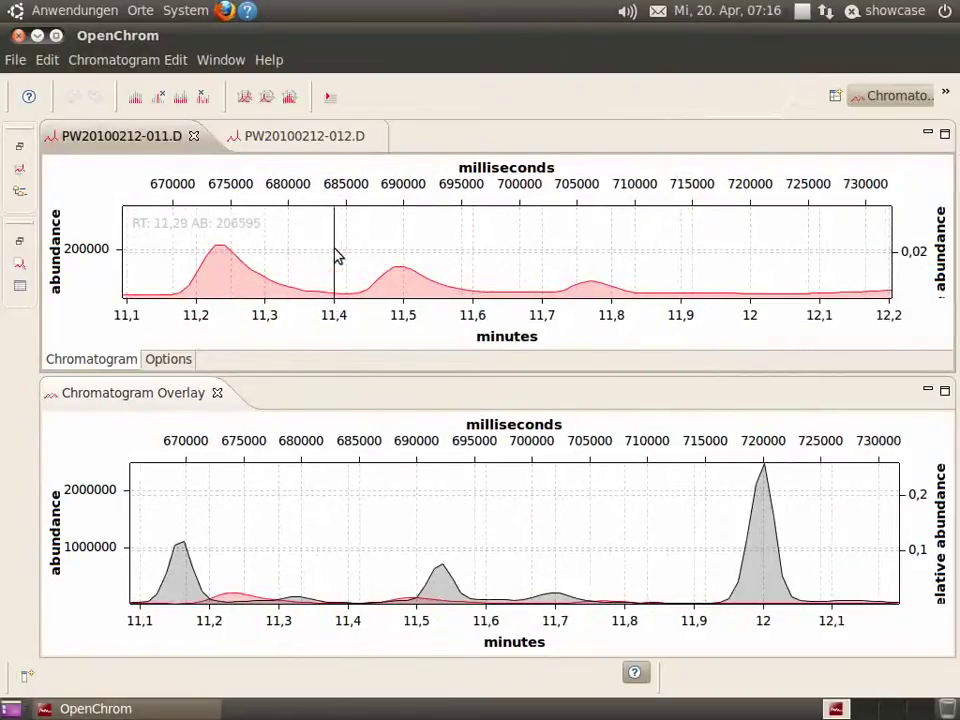
{"action": "key", "text": "Right"}
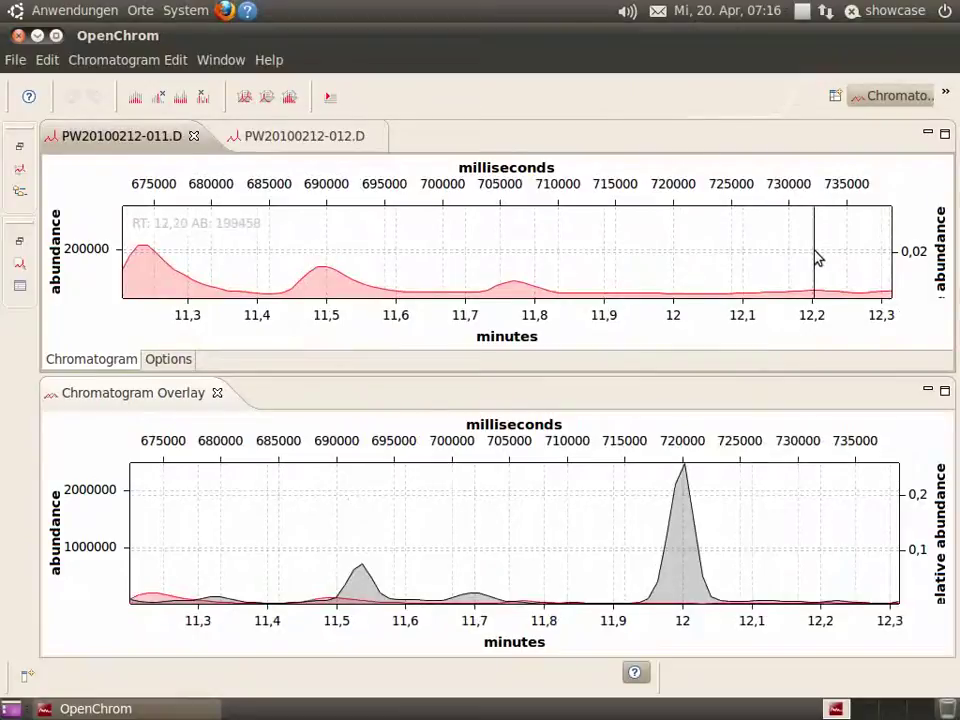
{"action": "key", "text": "Right"}
{"action": "key", "text": "Right"}
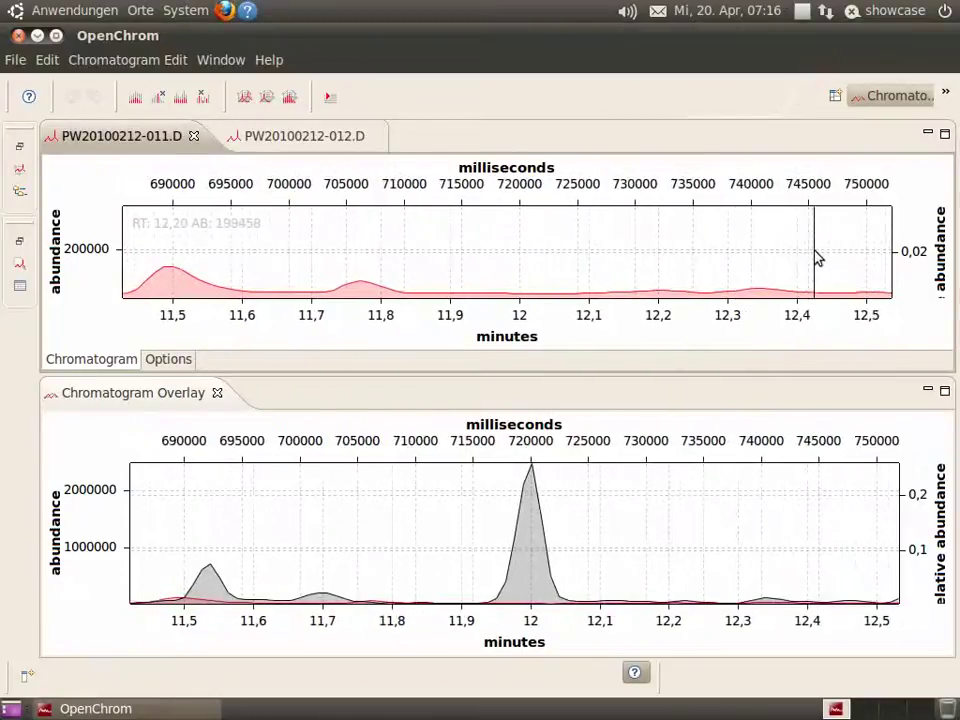
{"action": "key", "text": "Right"}
{"action": "key", "text": "Right"}
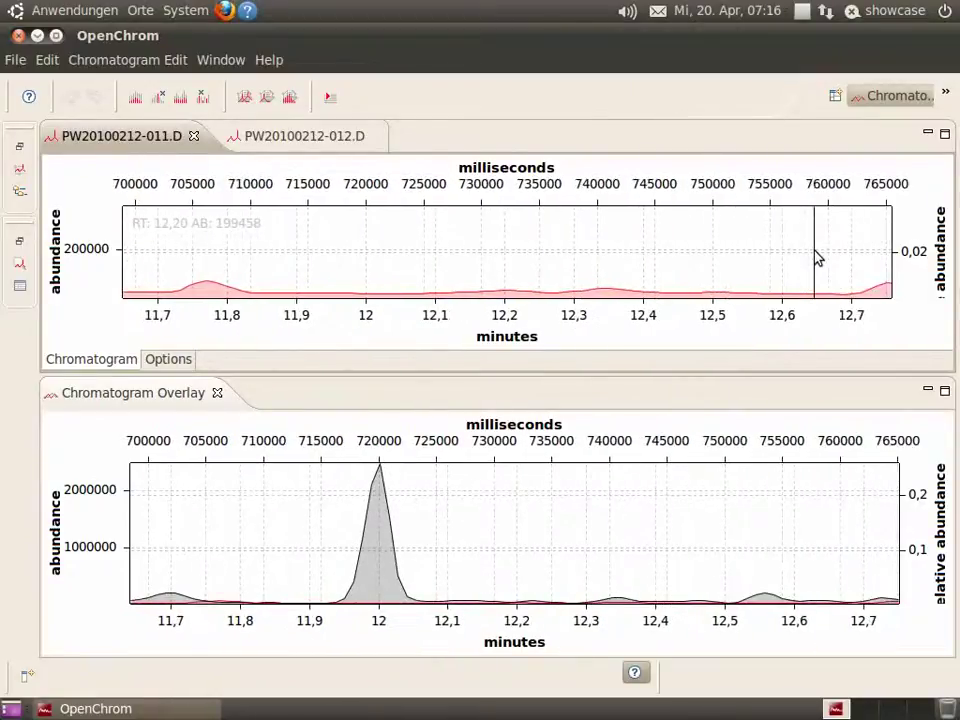
- On PW20100212-012.D, zoom to 11.1–11.75 minutes, then reset both charts to the full run
{"action": "left_click", "coordinate": [313, 139]}
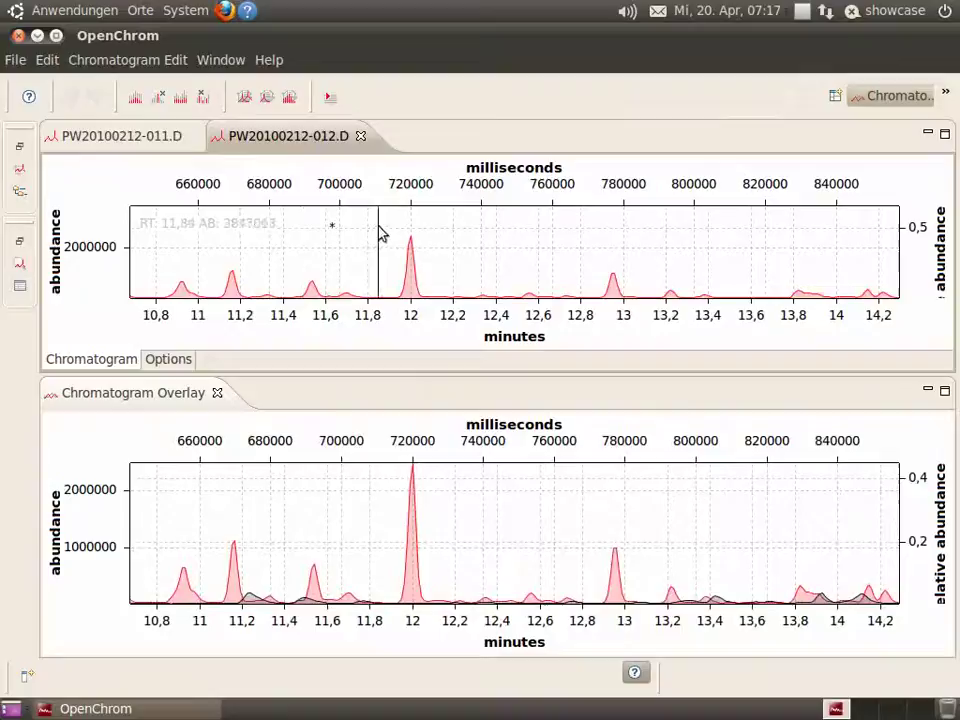
{"action": "left_click_drag", "start_coordinate": [217, 262], "coordinate": [368, 306]}
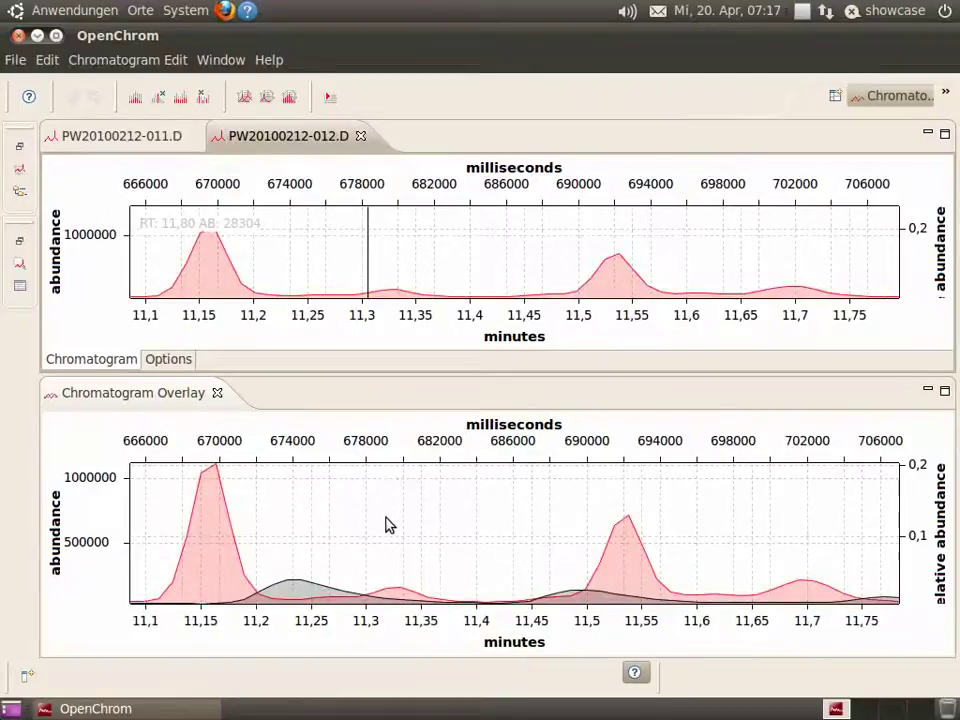
{"action": "right_click", "coordinate": [420, 261]}
{"action": "mouse_move", "coordinate": [495, 272]}
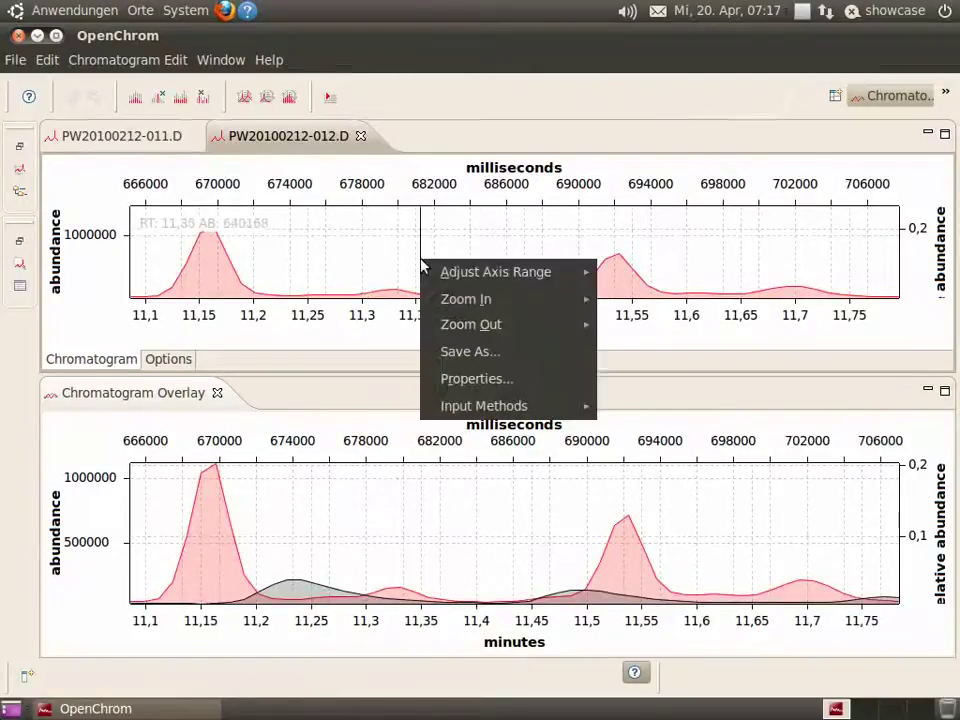
{"action": "left_click", "coordinate": [639, 273]}
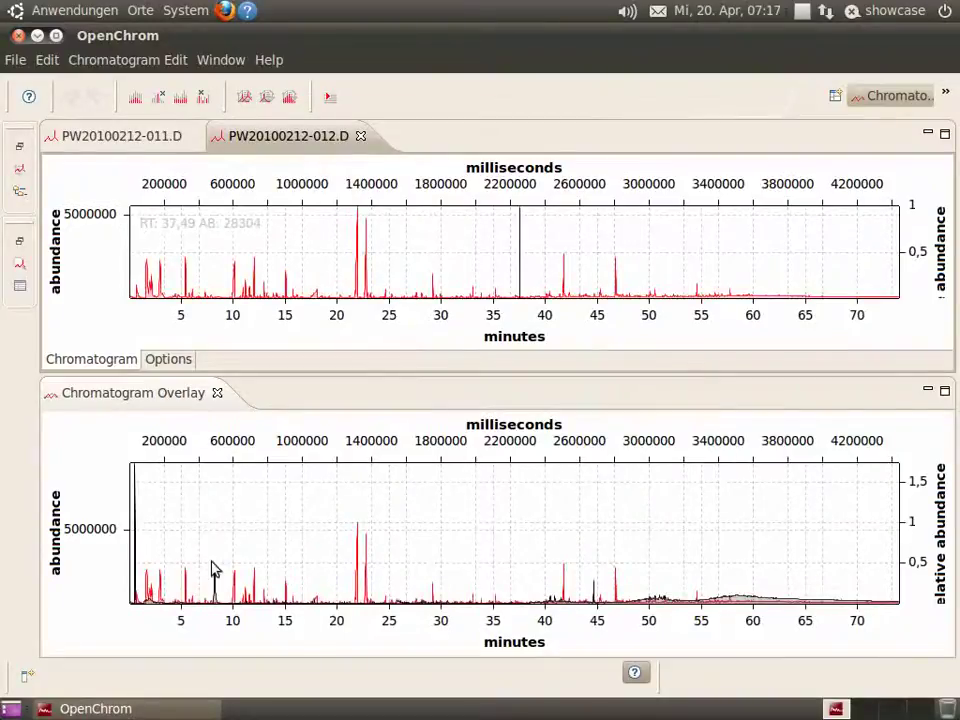
- Zoom the overlay to 6.6–10.4 minutes and re-enable Show legend in its properties
{"action": "left_click_drag", "start_coordinate": [197, 556], "coordinate": [238, 613]}
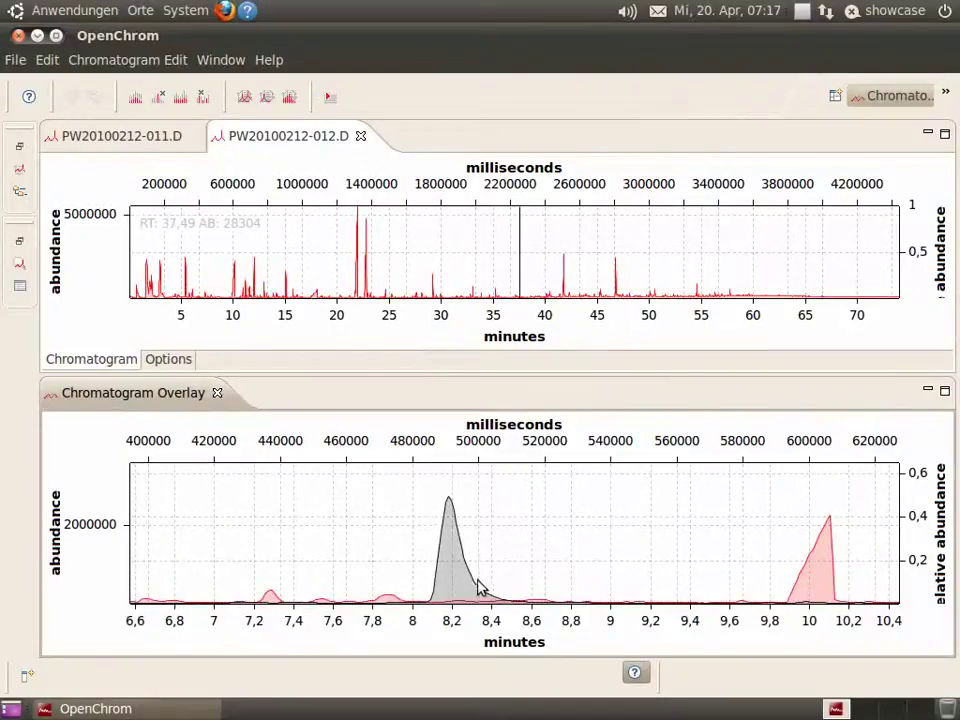
{"action": "right_click", "coordinate": [505, 531]}
{"action": "mouse_move", "coordinate": [580, 542]}
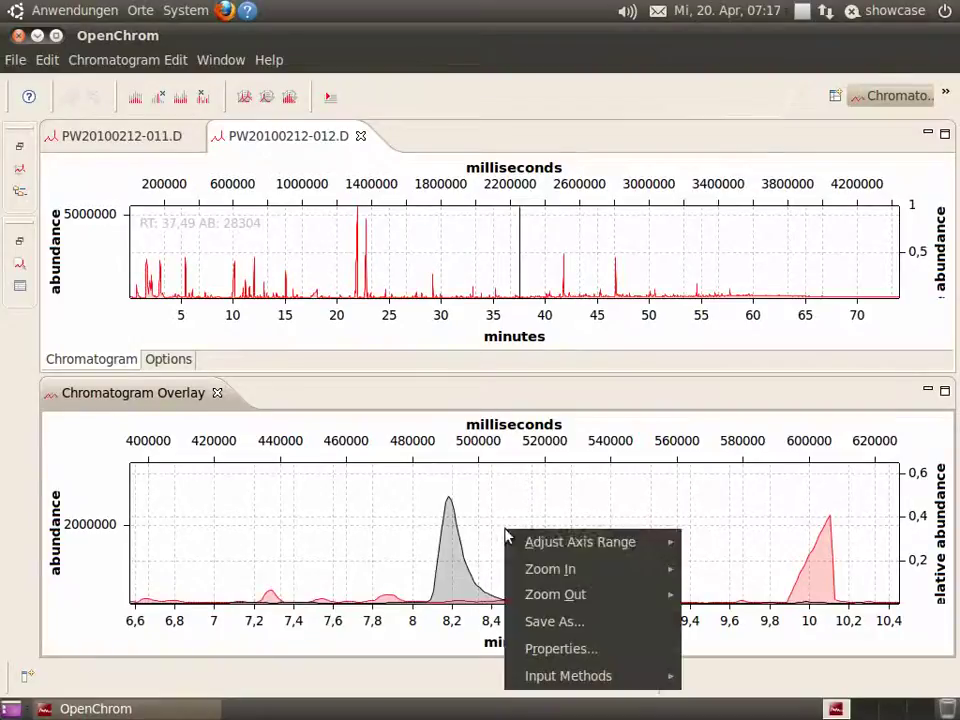
{"action": "left_click", "coordinate": [588, 648]}
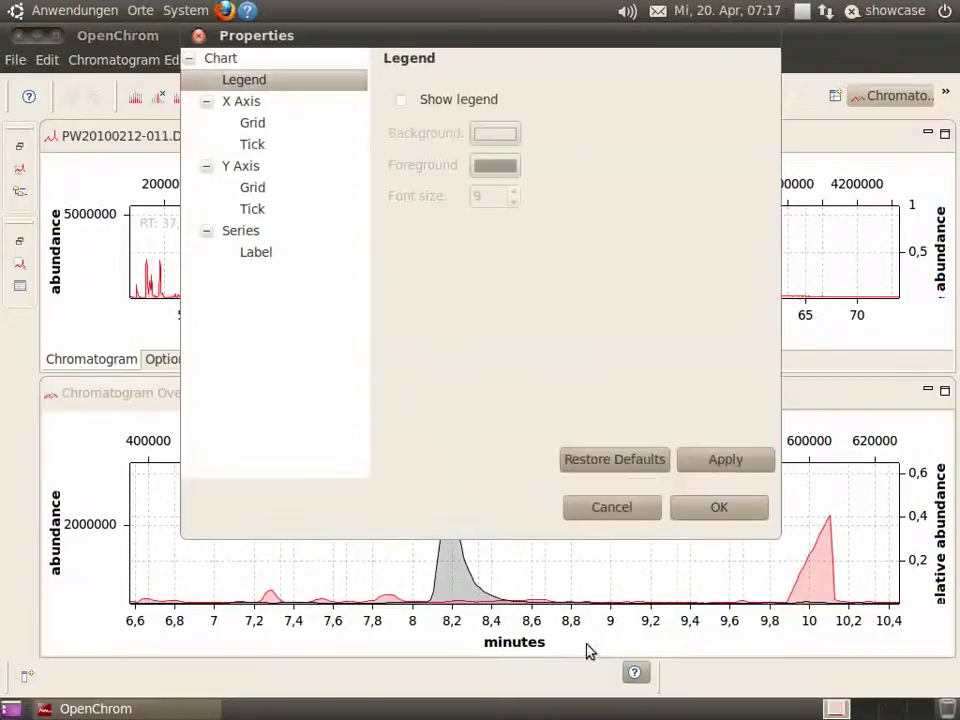
{"action": "left_click", "coordinate": [401, 99]}
{"action": "left_click", "coordinate": [710, 458]}
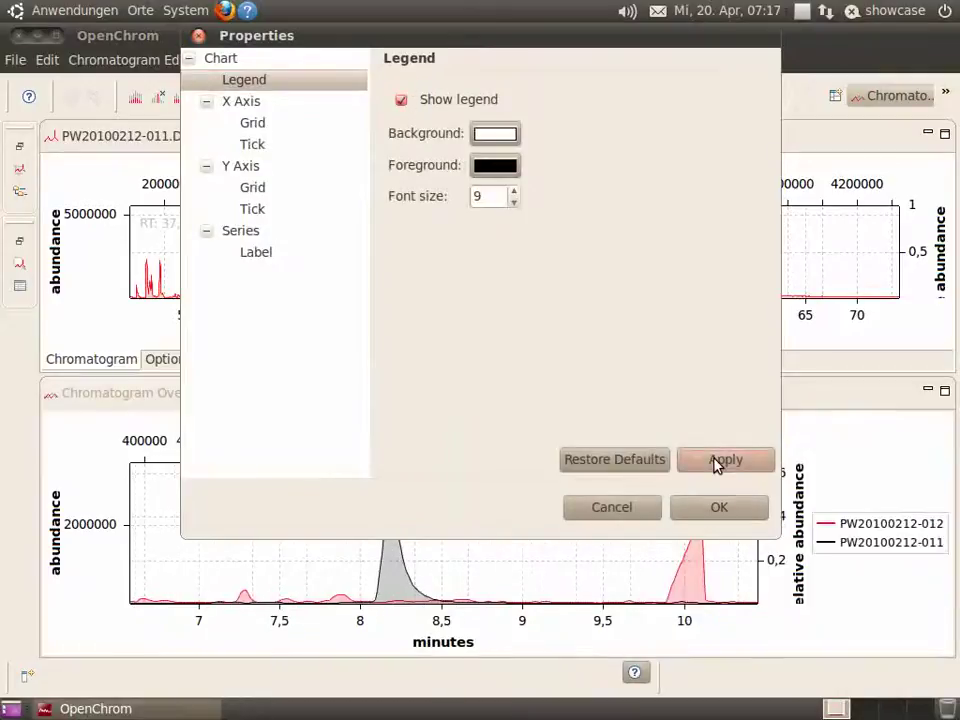
{"action": "left_click", "coordinate": [727, 508]}
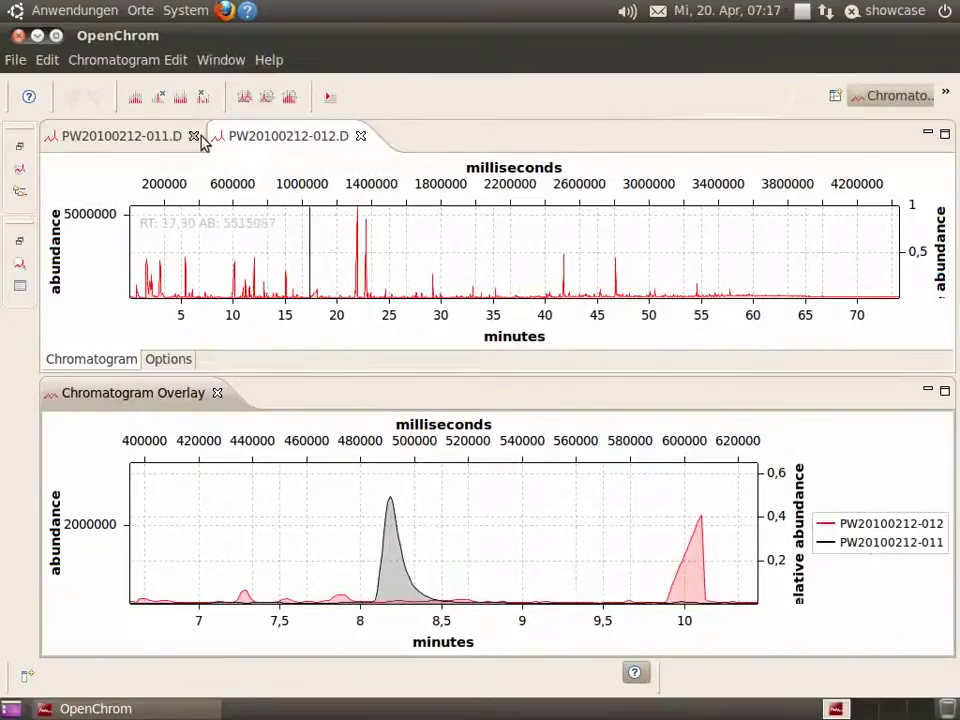
- Reset the PW20100212-011.D chromatogram's axis range, then zoom it to 6.4–10 minutes around the 8.2-minute peak
{"action": "left_click", "coordinate": [164, 138]}
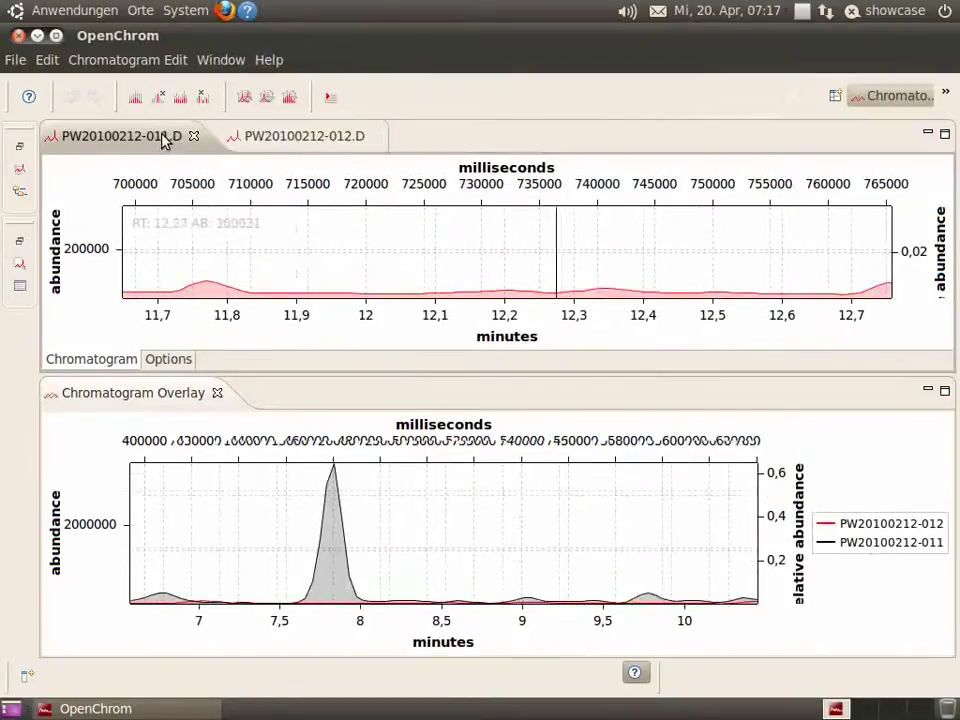
{"action": "right_click", "coordinate": [296, 259]}
{"action": "mouse_move", "coordinate": [368, 265]}
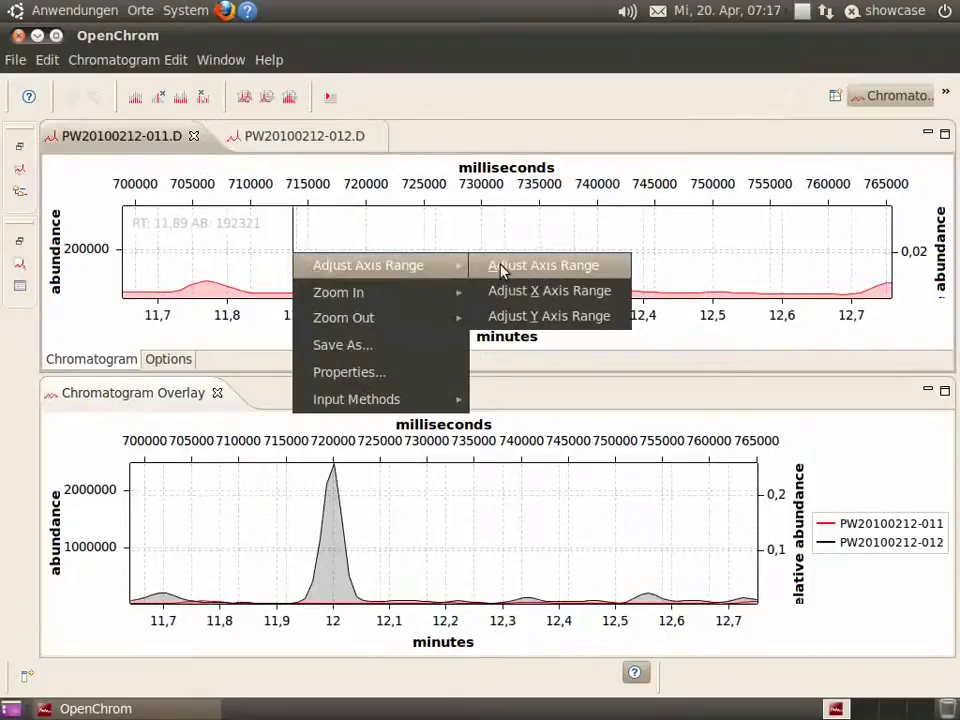
{"action": "left_click", "coordinate": [501, 267]}
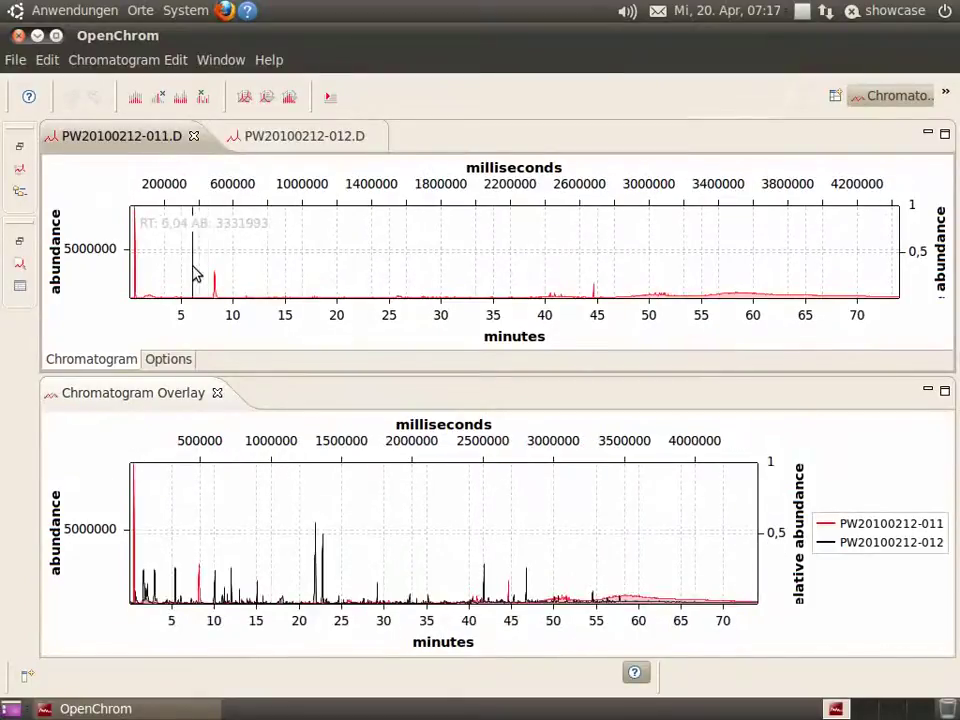
{"action": "left_click_drag", "start_coordinate": [196, 262], "coordinate": [234, 309]}
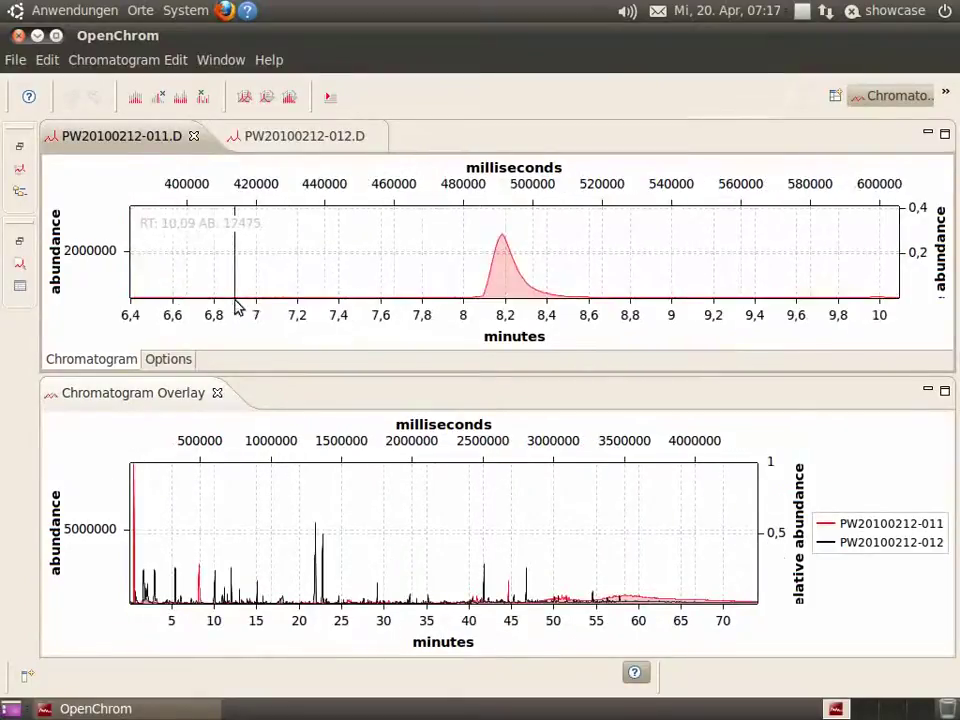